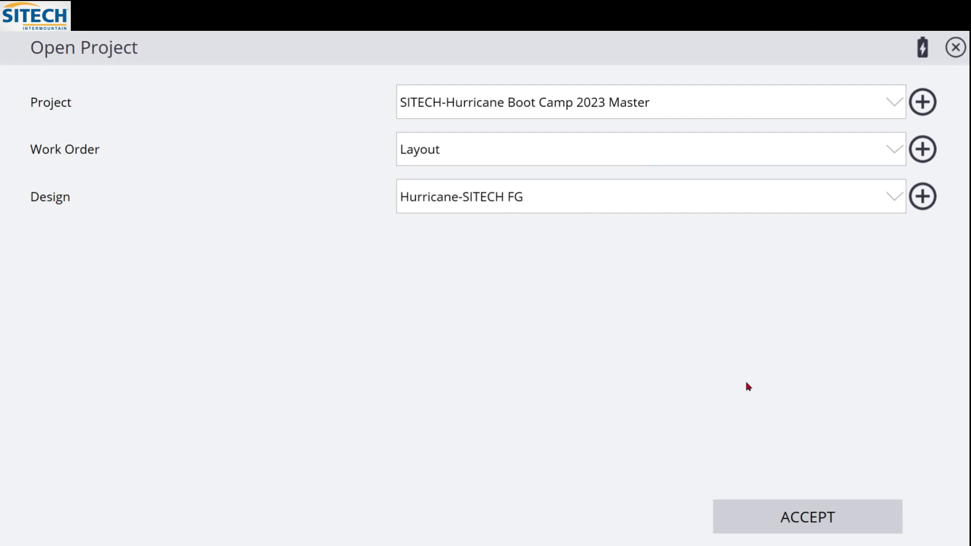
# Open the SITECH-Hurricane Boot Camp 2023 Master project with the Layout work order and Hurricane-SITECH FG design, completing rover setup without calibrating
pyautogui.click(789, 517)
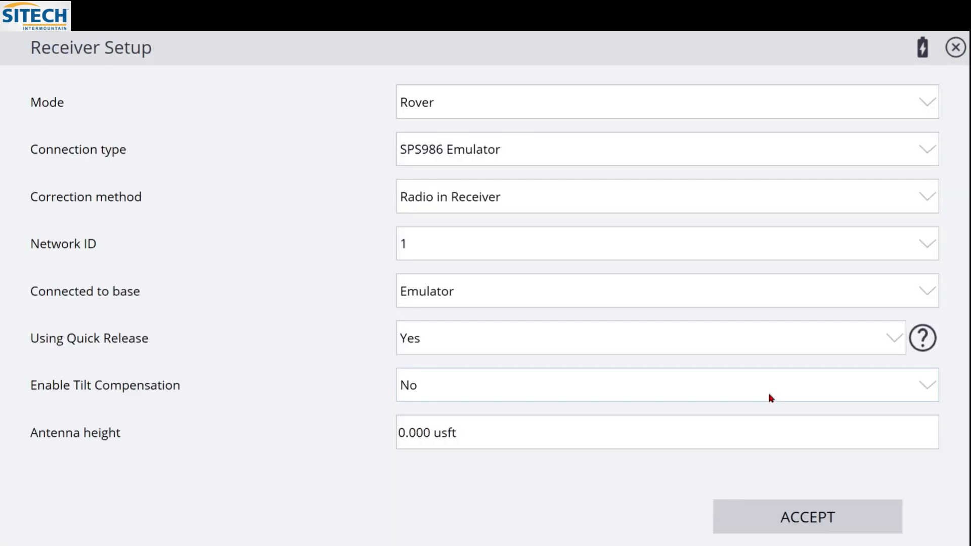
pyautogui.click(806, 513)
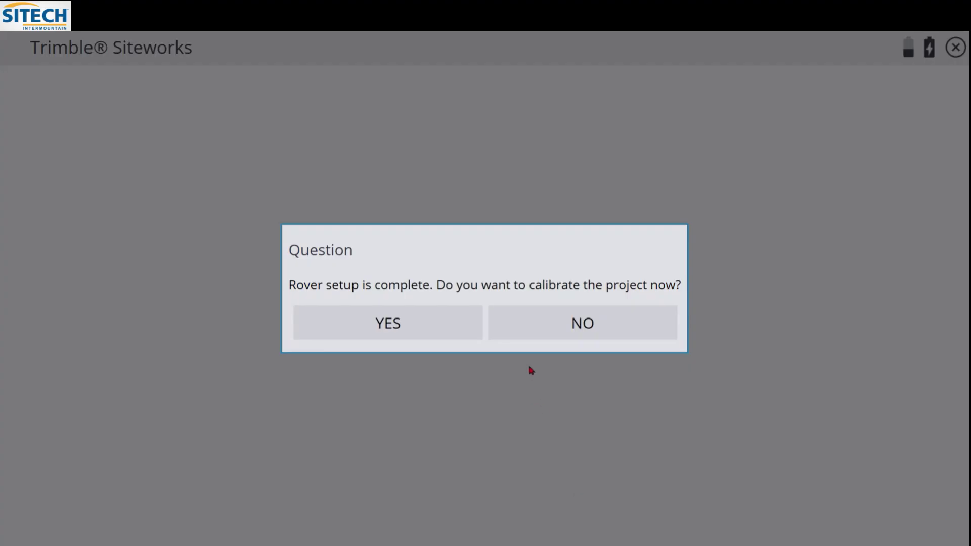
pyautogui.click(539, 312)
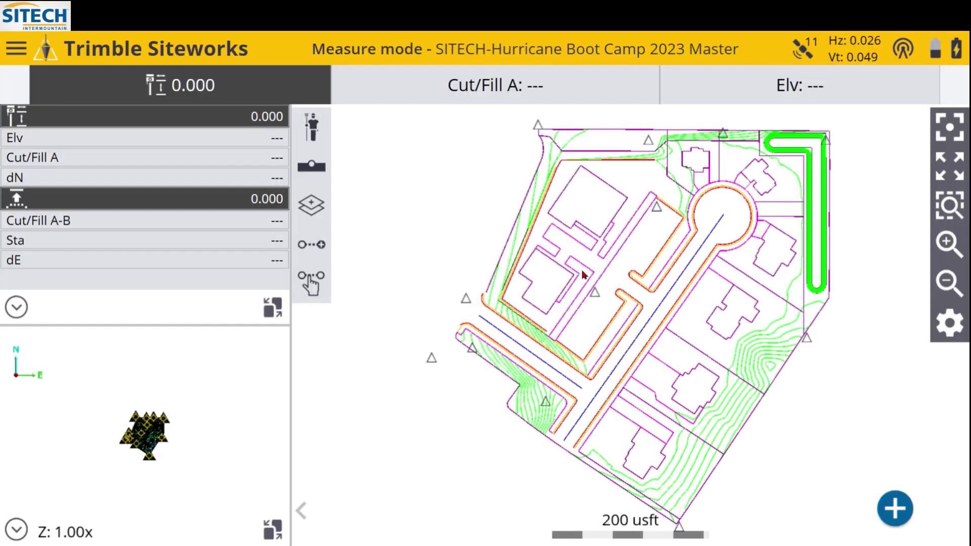
# Place the emulated rover on the plan west of the cul-de-sac and set its standing-mode antenna height to 6.562 usft
pyautogui.click(646, 246)
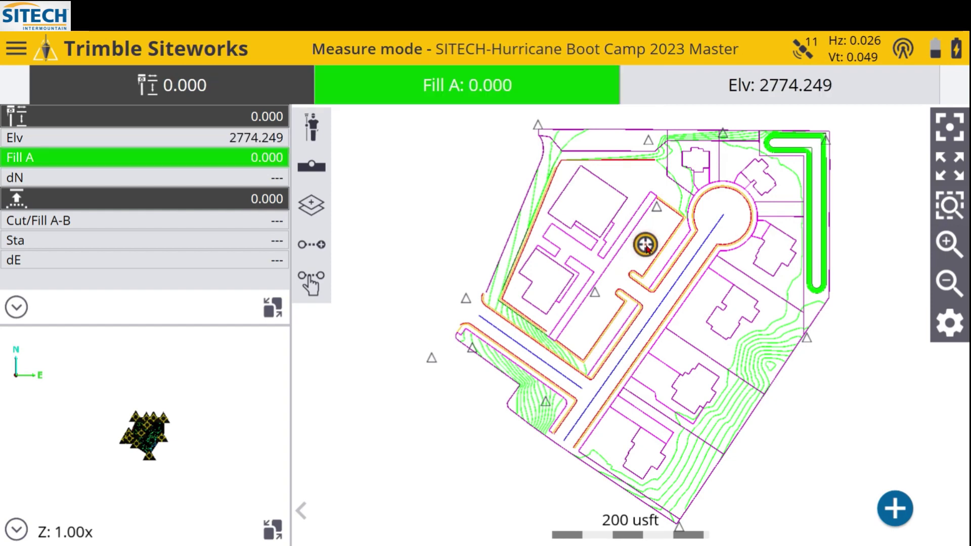
pyautogui.click(239, 84)
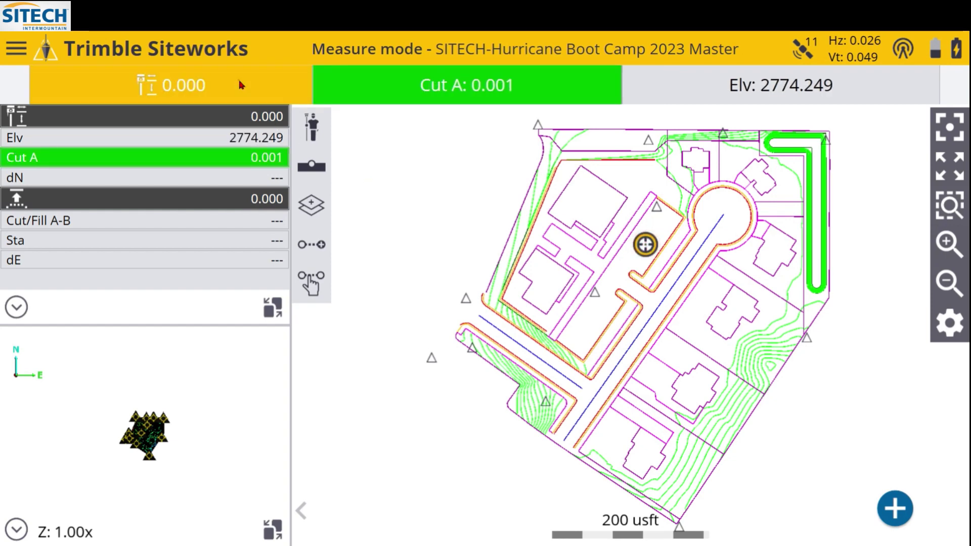
pyautogui.click(475, 147)
pyautogui.write('6.562')
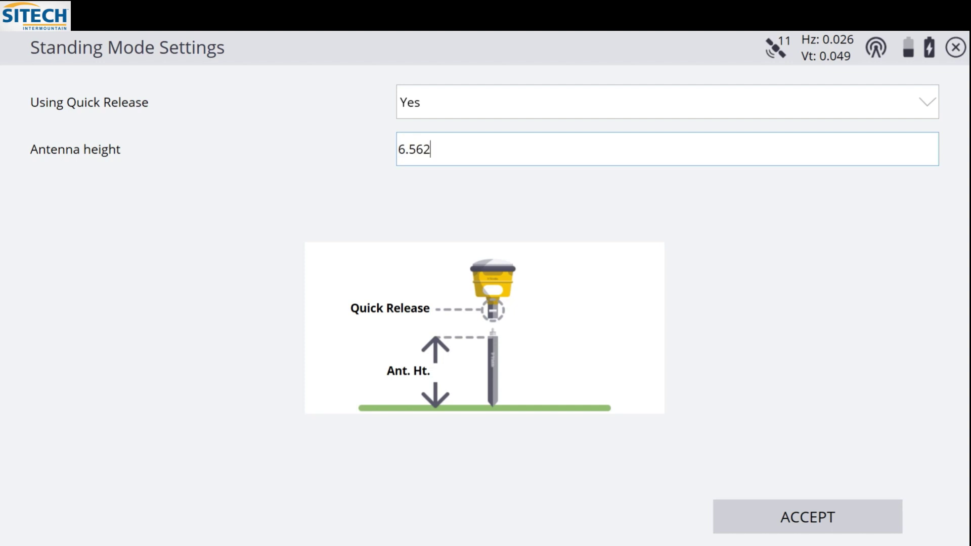
pyautogui.click(841, 517)
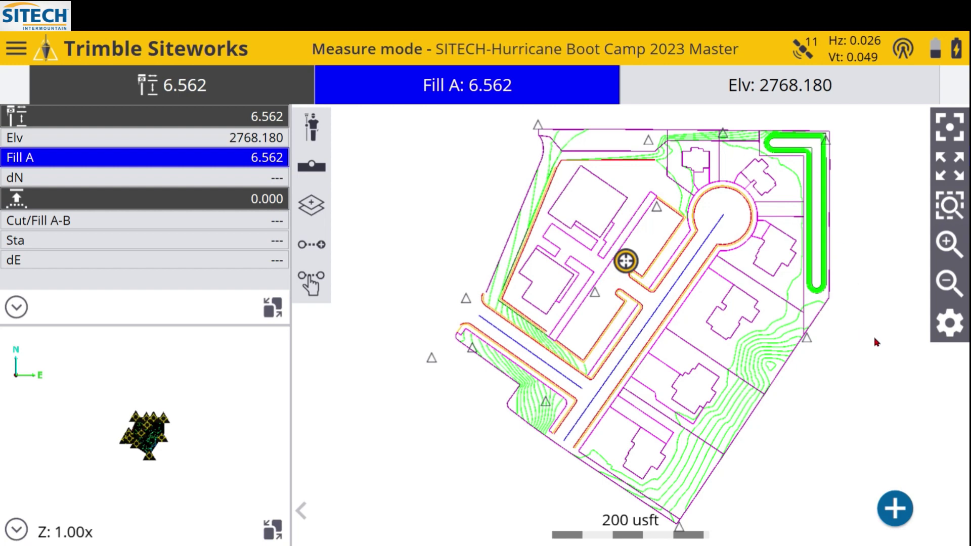
# Examine the plan view of the site, including the northeast corner up close, the rover's surroundings and the full extents
pyautogui.click(949, 282)
pyautogui.click(949, 245)
pyautogui.moveTo(740, 269); pyautogui.dragTo(703, 293)
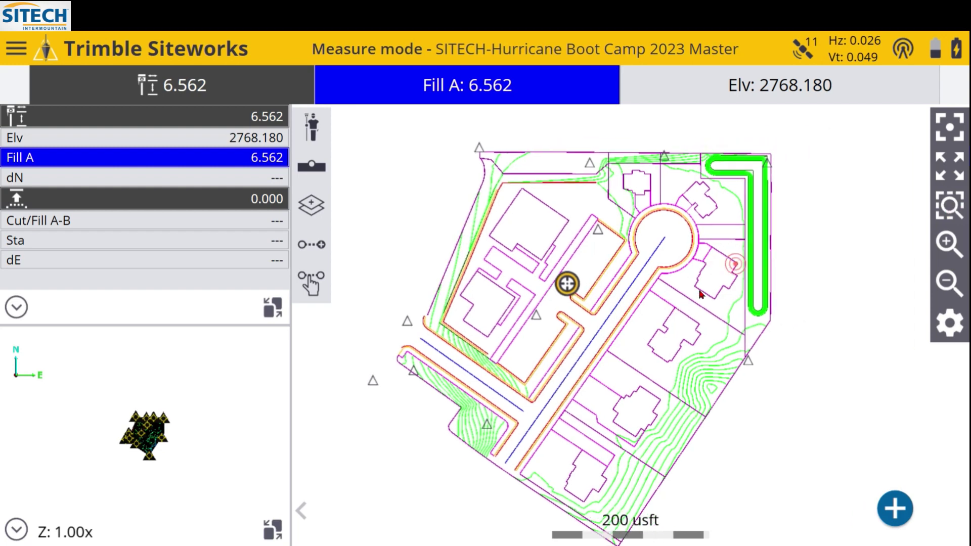
pyautogui.click(950, 282)
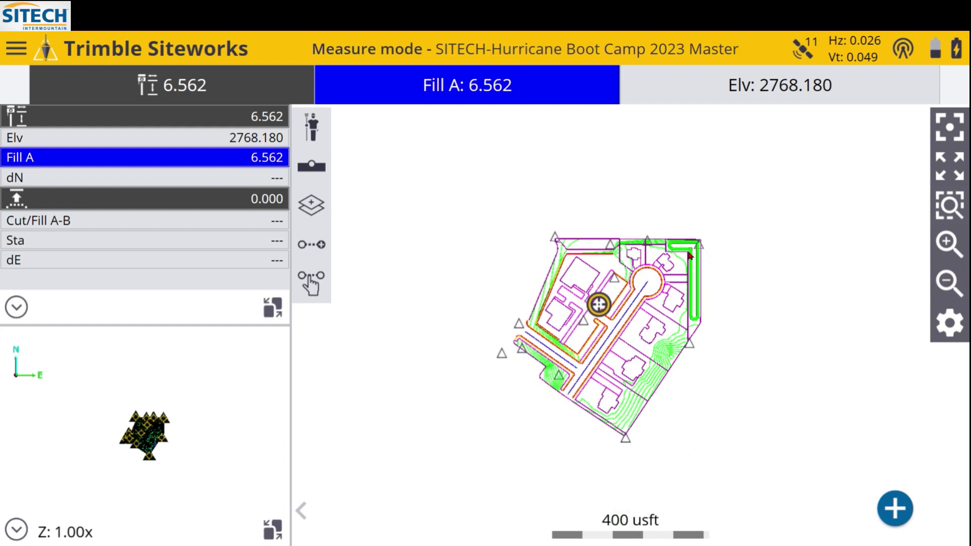
pyautogui.click(946, 207)
pyautogui.moveTo(657, 287); pyautogui.dragTo(725, 229)
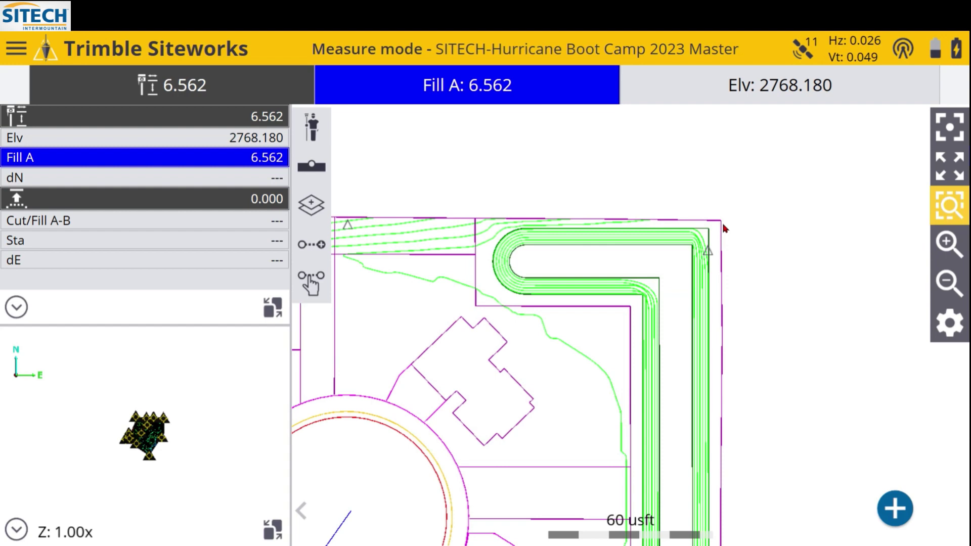
pyautogui.moveTo(644, 311); pyautogui.dragTo(783, 192)
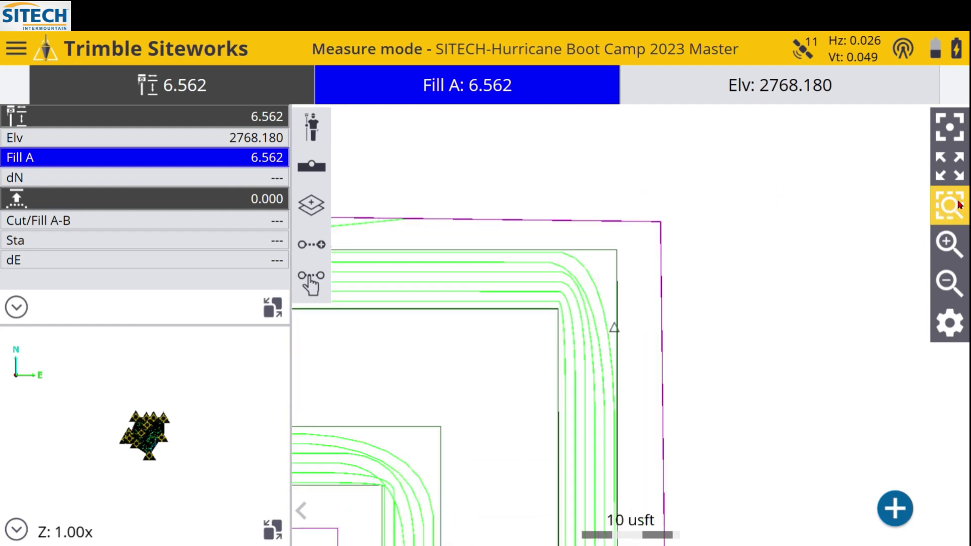
pyautogui.click(958, 204)
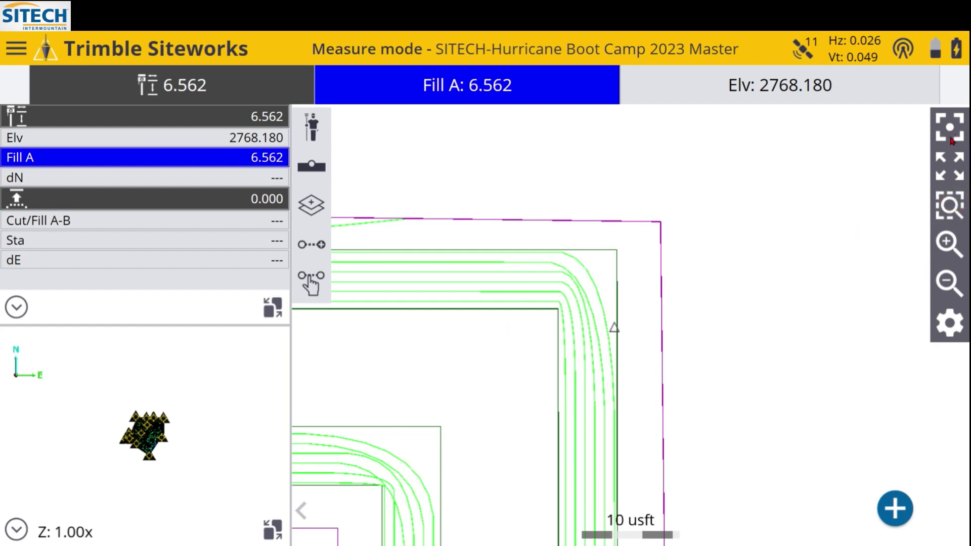
pyautogui.click(952, 132)
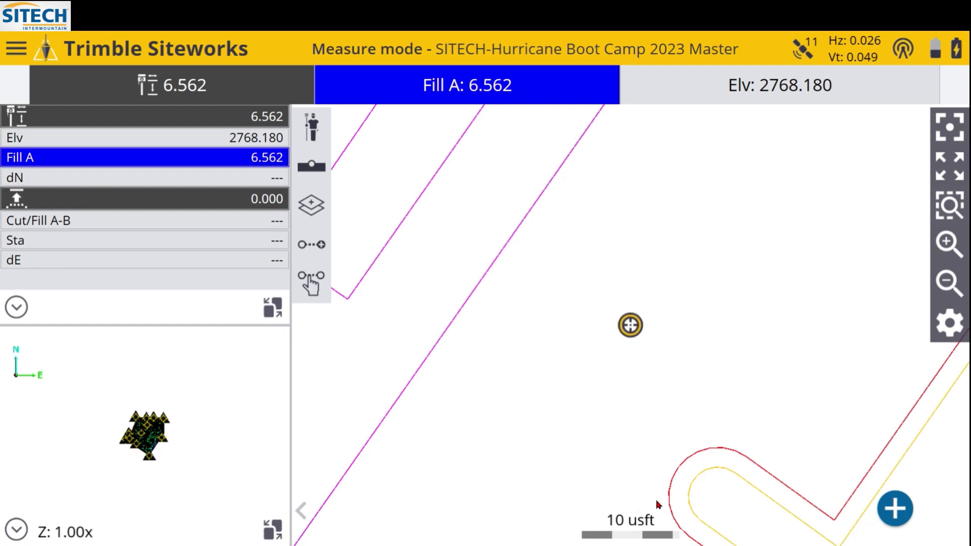
pyautogui.click(950, 166)
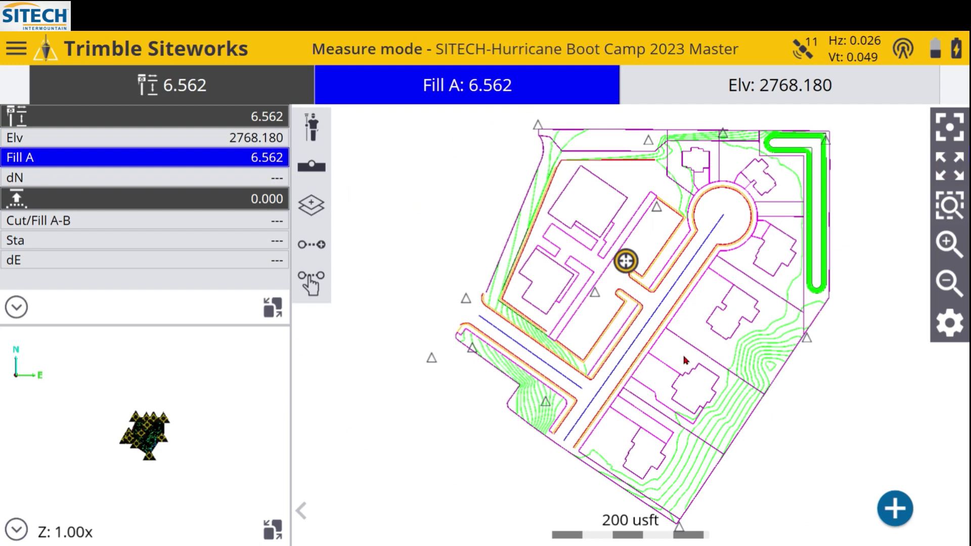
# Review the available measuring modes and the point measure type settings without changing them
pyautogui.click(313, 123)
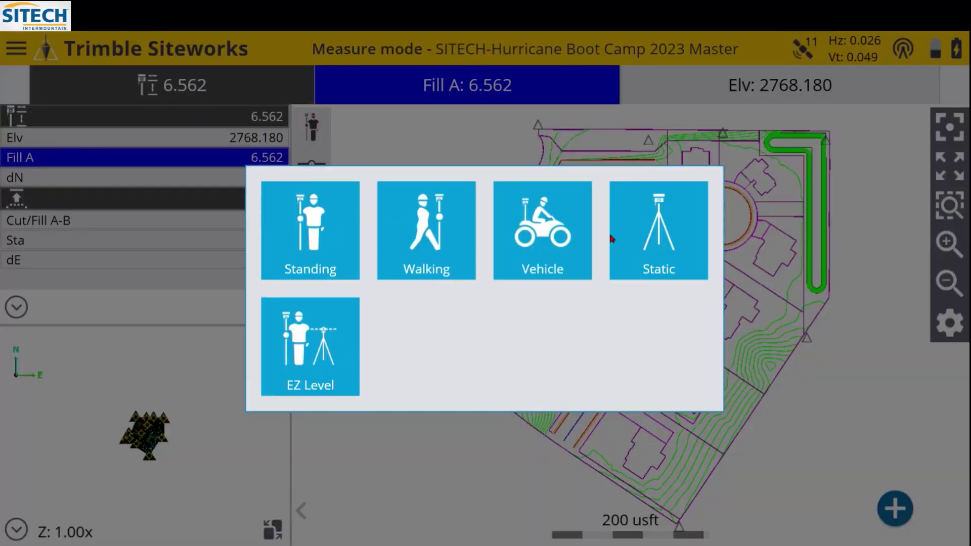
pyautogui.click(817, 362)
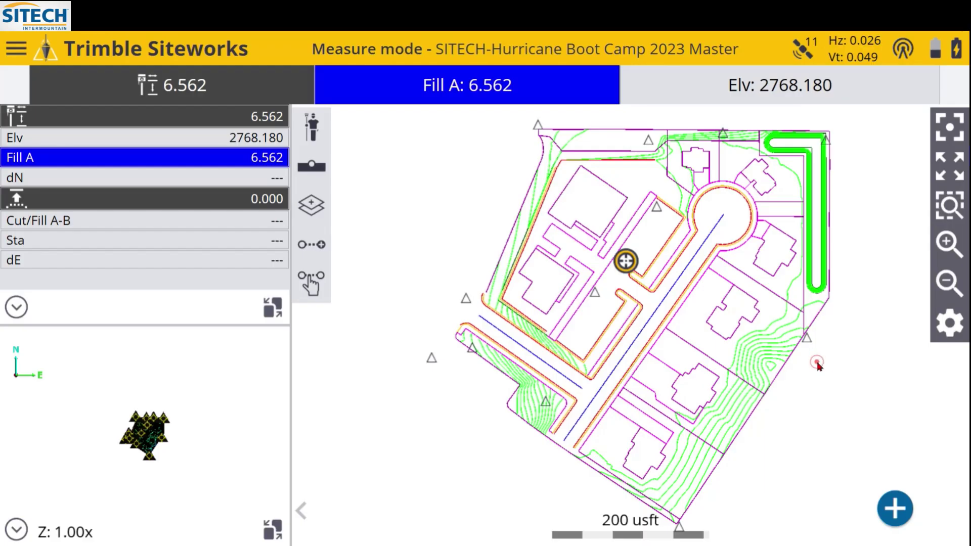
pyautogui.click(312, 167)
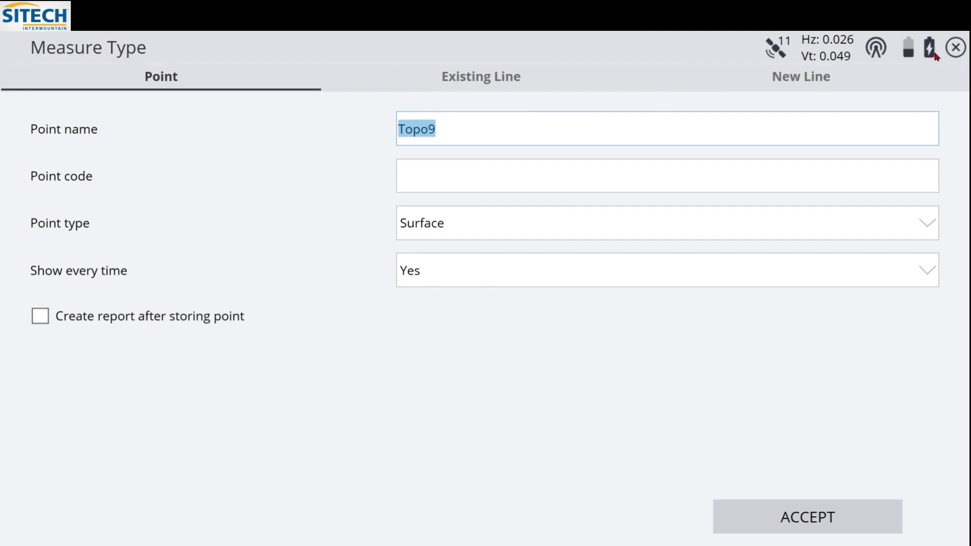
pyautogui.click(956, 48)
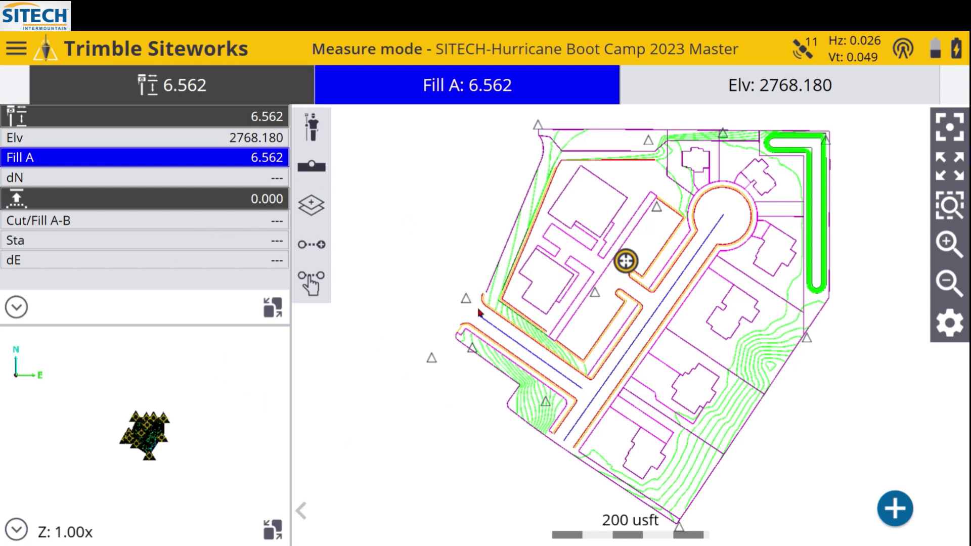
# Make the 3D surface view the main view and collapse the side views so it fills the display
pyautogui.click(303, 512)
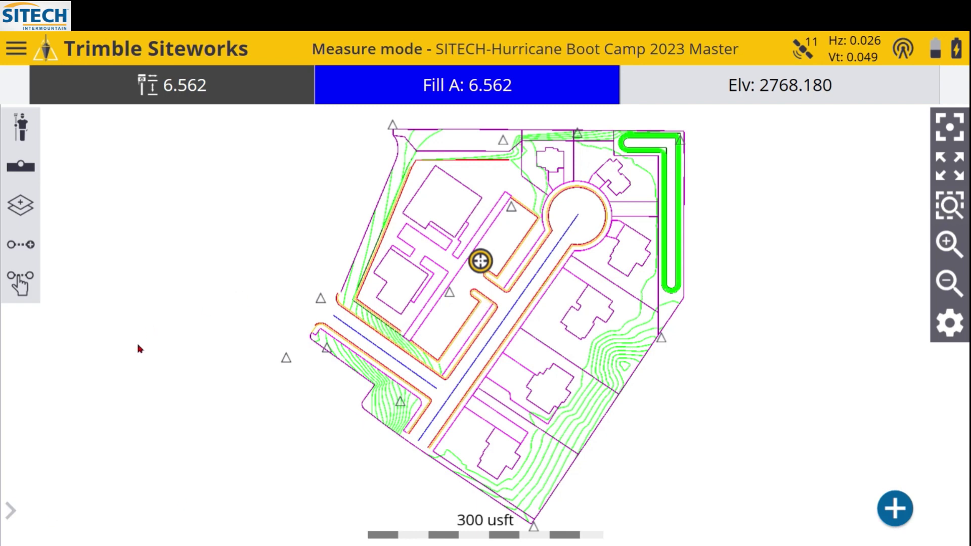
pyautogui.click(10, 511)
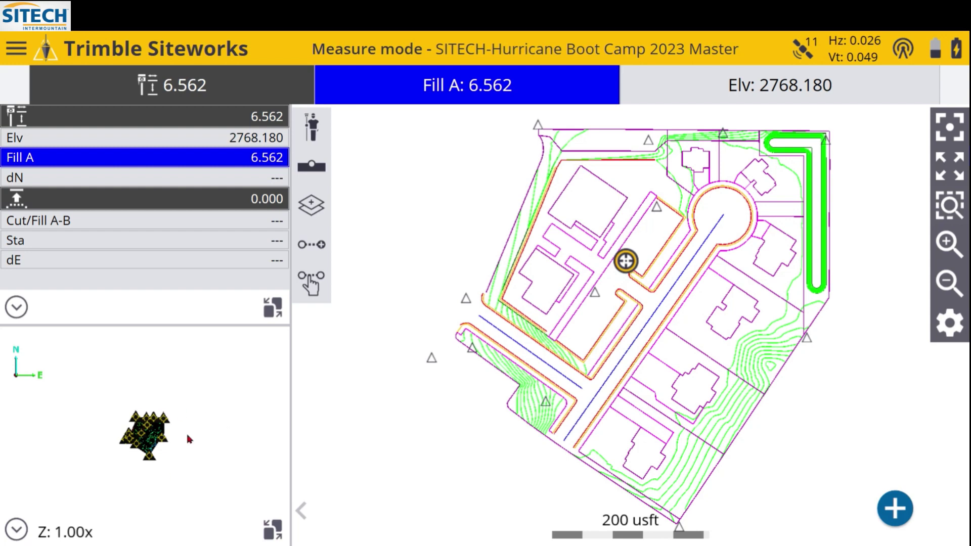
pyautogui.click(273, 529)
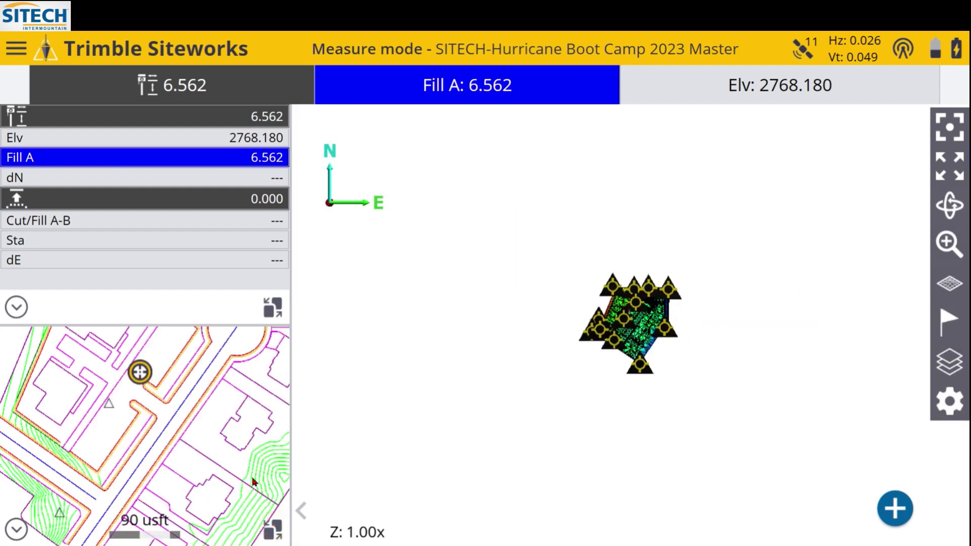
pyautogui.click(302, 510)
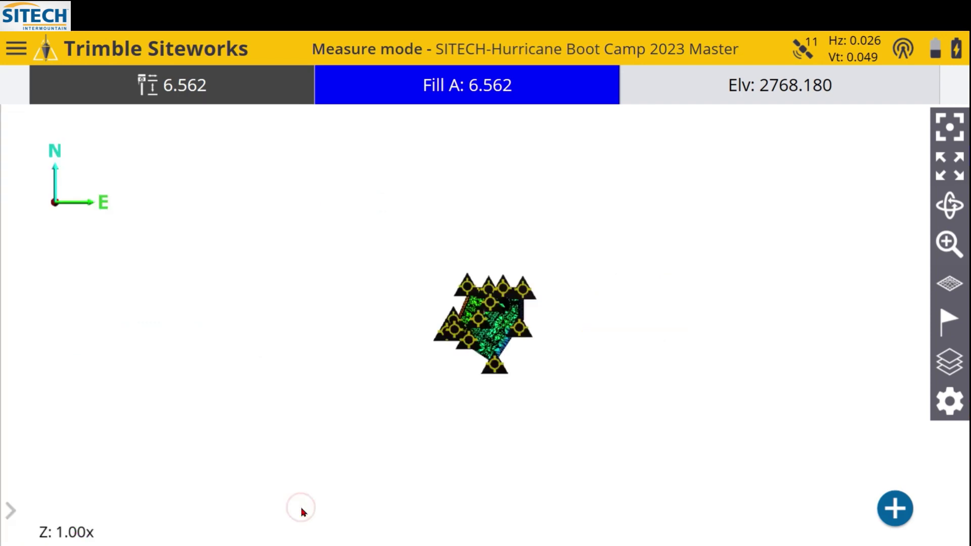
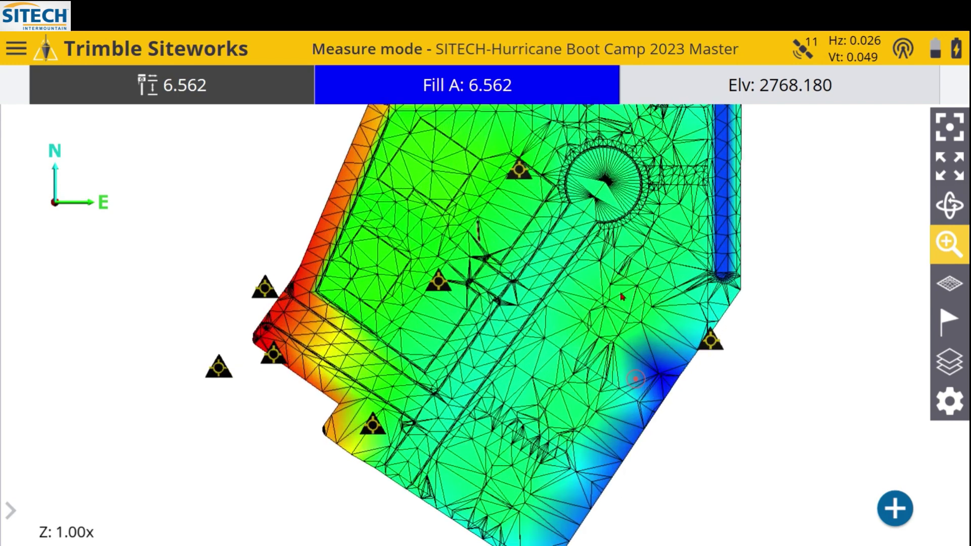
# Examine the 3D surface model of the whole site from overhead and from a tilted close-up angle
pyautogui.scroll(-2, 618, 381)
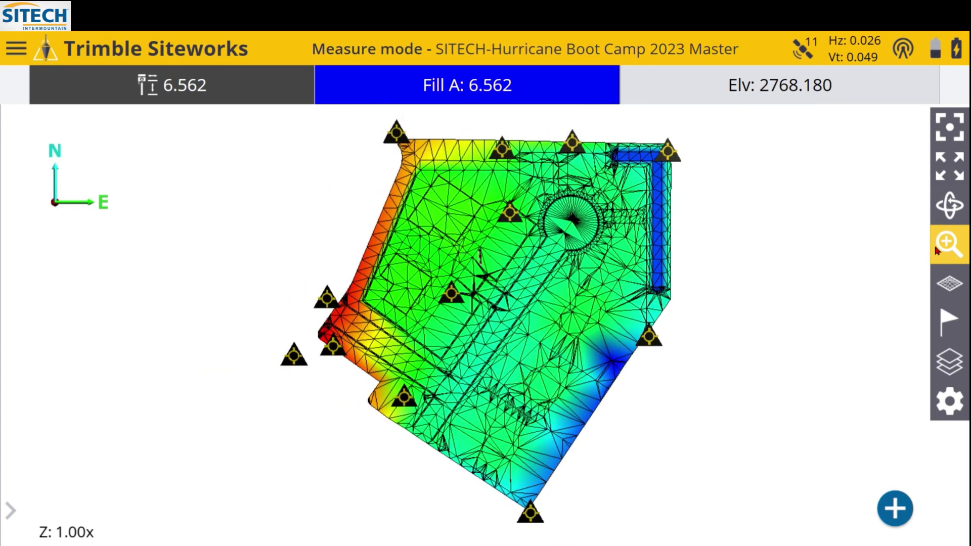
pyautogui.click(936, 250)
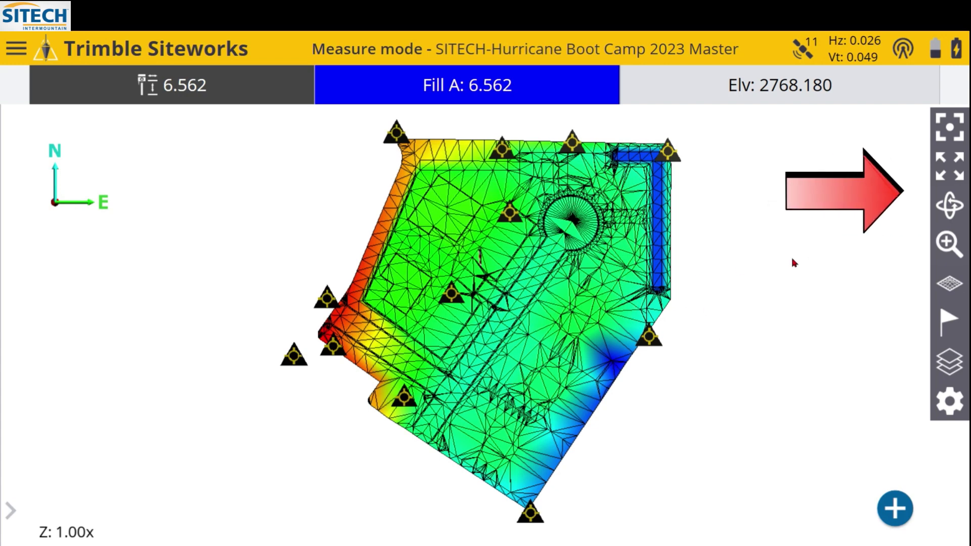
pyautogui.click(951, 206)
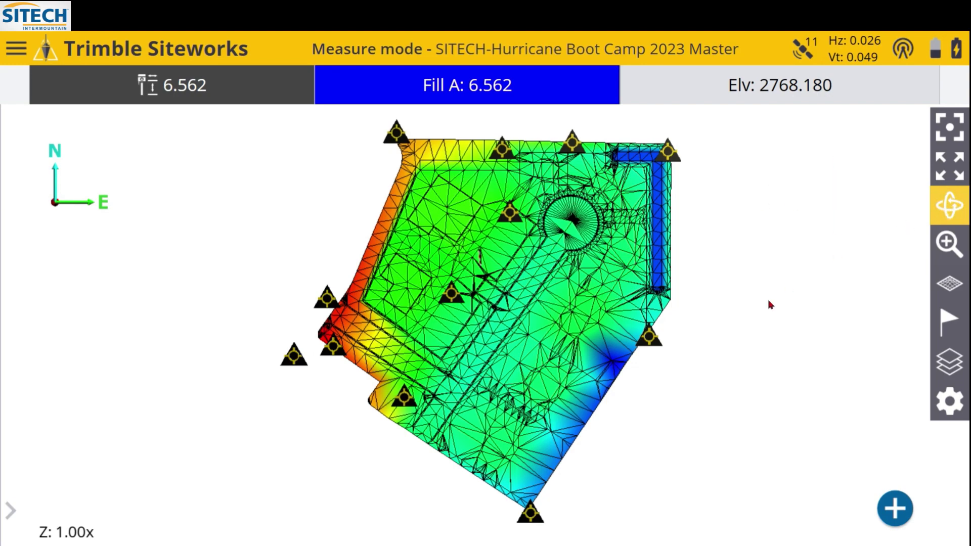
pyautogui.moveTo(727, 403); pyautogui.dragTo(699, 382)
pyautogui.click(957, 209)
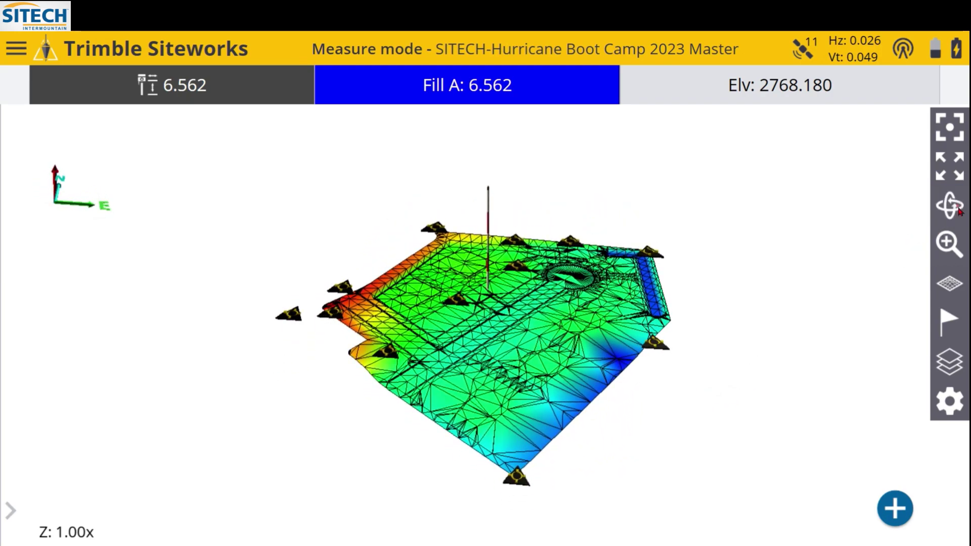
pyautogui.click(950, 245)
pyautogui.moveTo(620, 354); pyautogui.dragTo(609, 240)
pyautogui.click(951, 238)
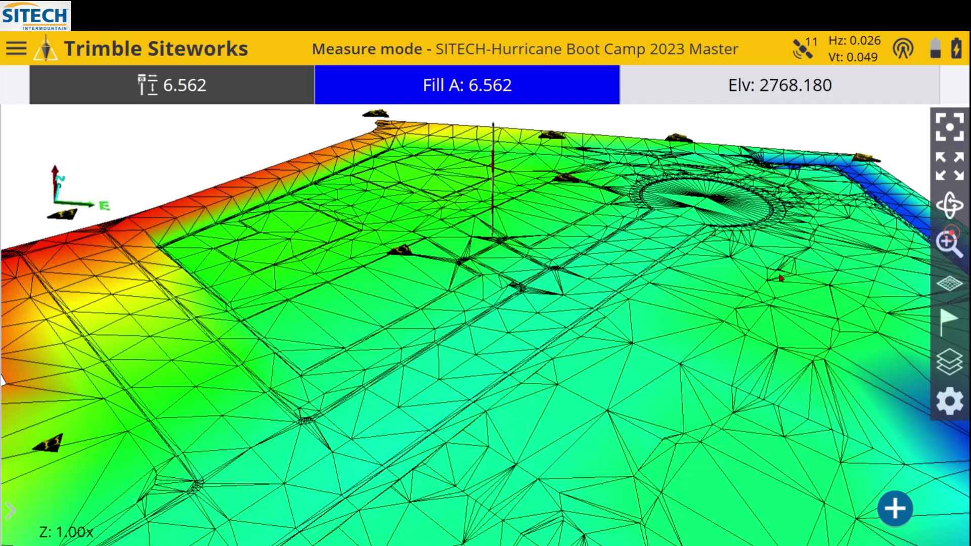
pyautogui.scroll(-5, 781, 277)
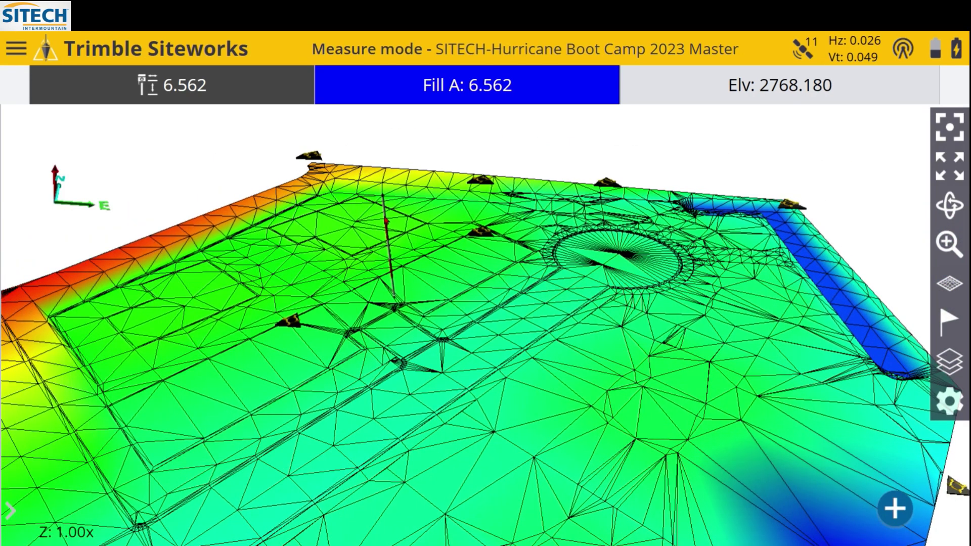
# Move the emulated rover northeast on the 3D surface, closer to the cul-de-sac
pyautogui.click(500, 287)
pyautogui.click(457, 272)
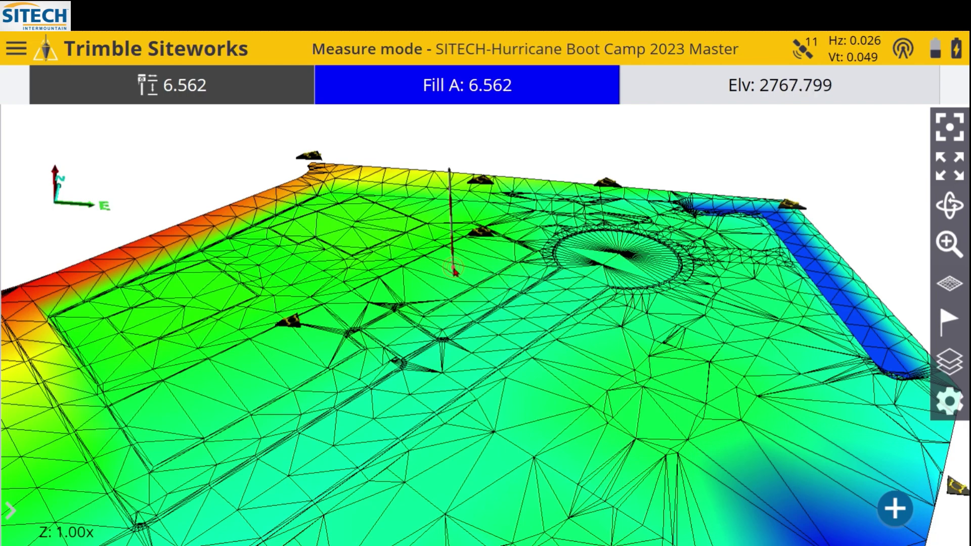
pyautogui.moveTo(443, 345); pyautogui.dragTo(507, 324)
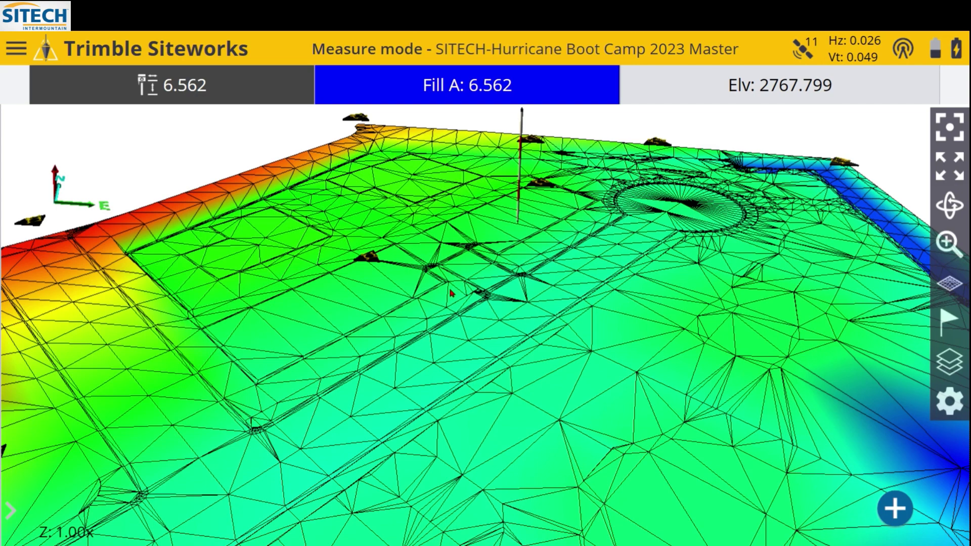
# Hide the triangle mesh on the 3D surface and inspect the shaded model around the northeast channel
pyautogui.click(951, 286)
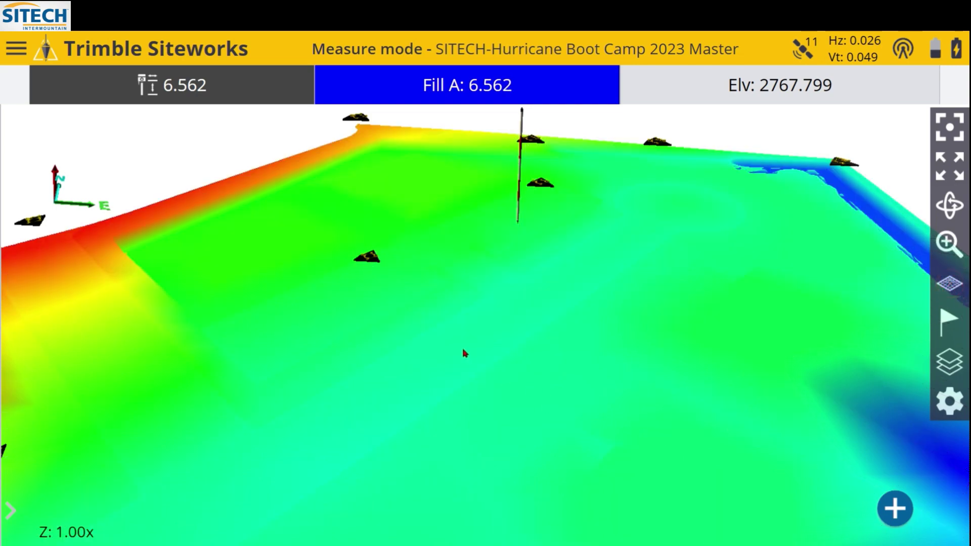
pyautogui.click(947, 246)
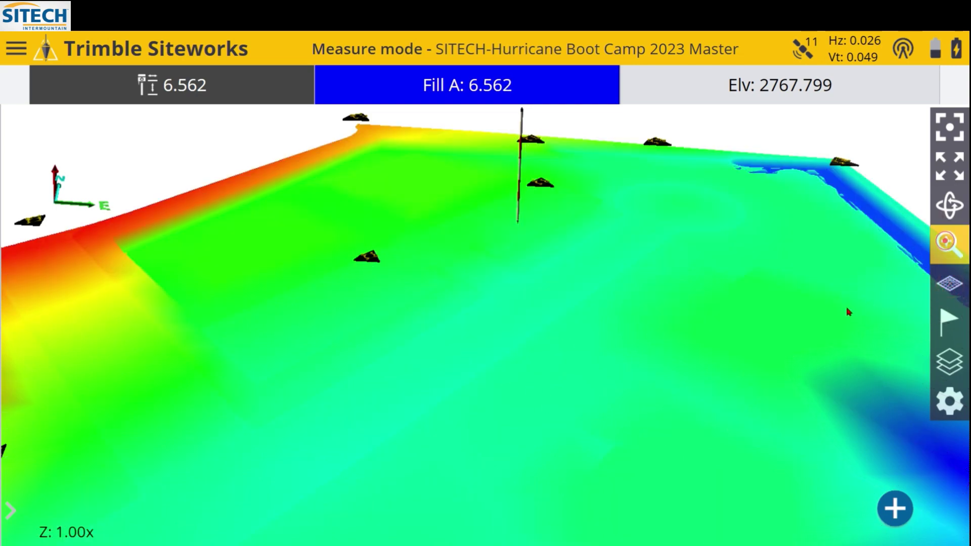
pyautogui.moveTo(834, 317); pyautogui.dragTo(835, 336)
pyautogui.click(935, 259)
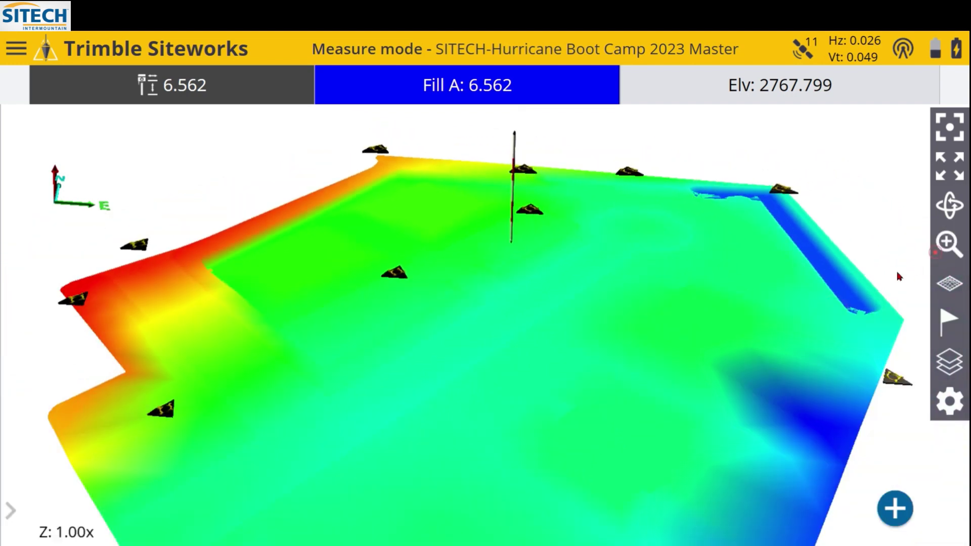
pyautogui.moveTo(891, 279); pyautogui.dragTo(834, 288)
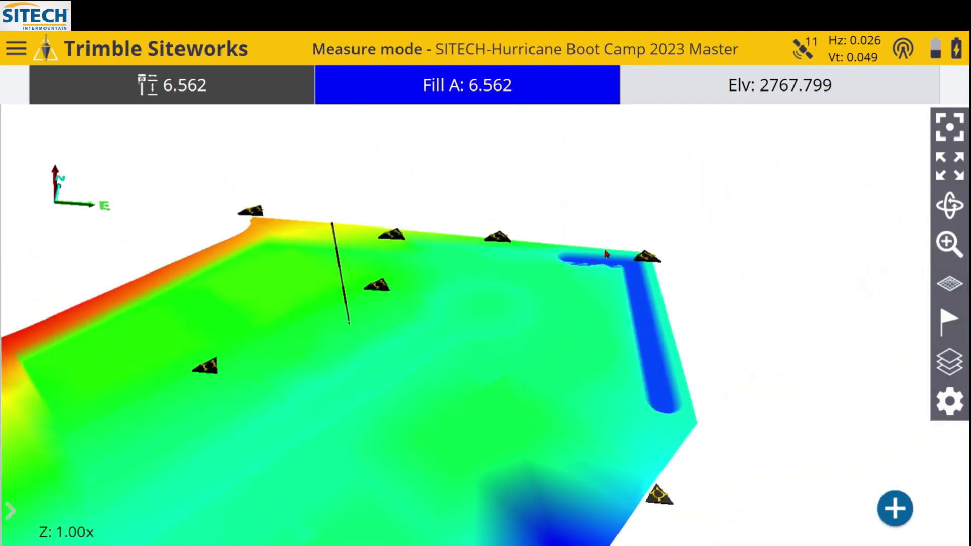
# Show the triangle mesh on the 3D surface again, and restore the side views with the plan view as the main view
pyautogui.moveTo(631, 365); pyautogui.dragTo(590, 355)
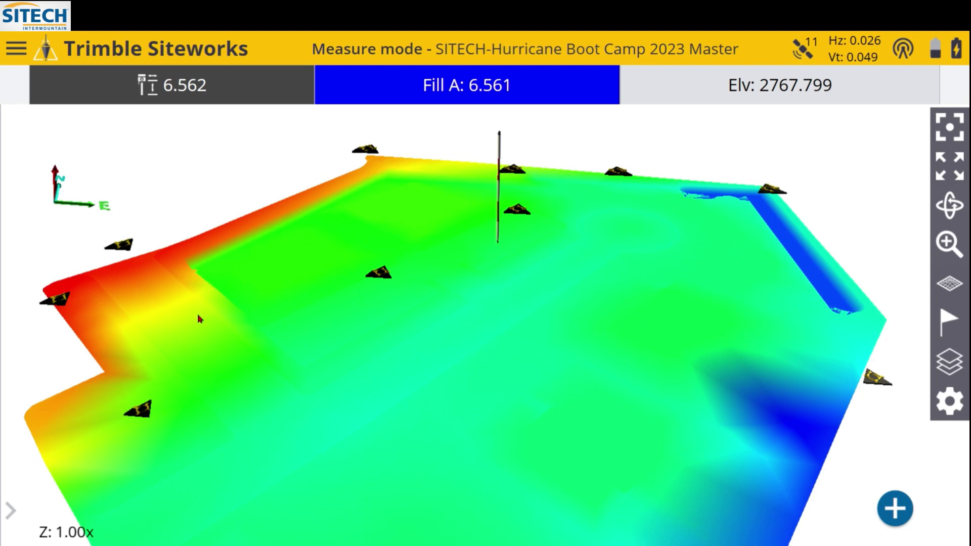
pyautogui.click(950, 284)
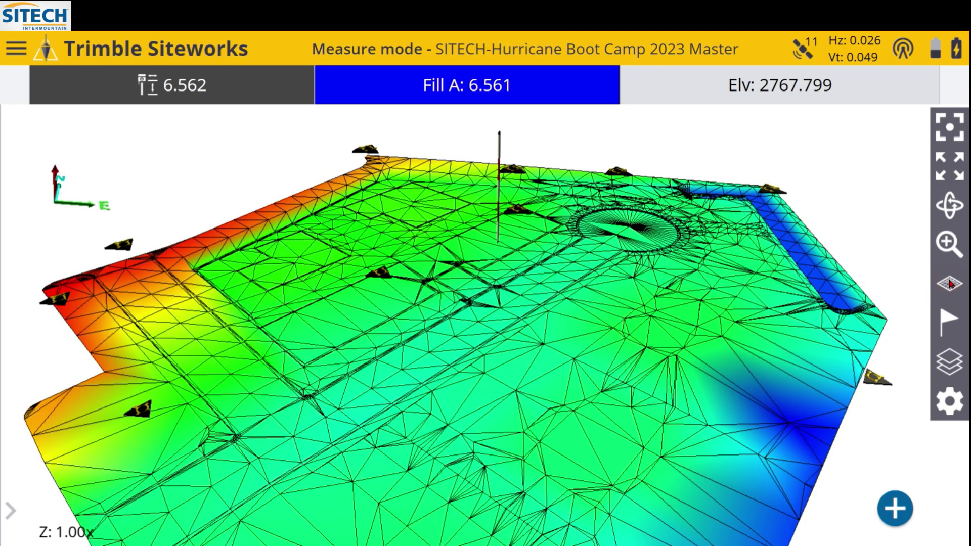
pyautogui.click(9, 512)
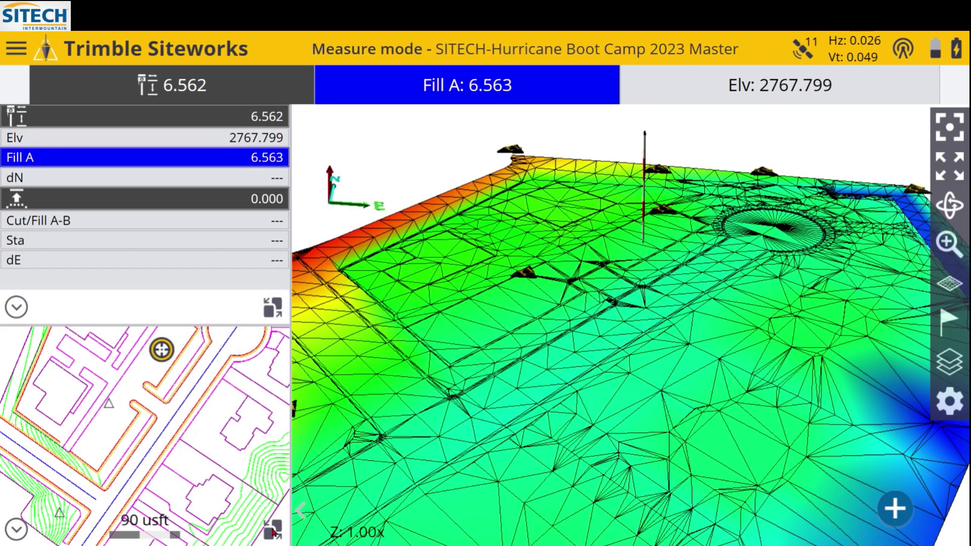
pyautogui.click(273, 529)
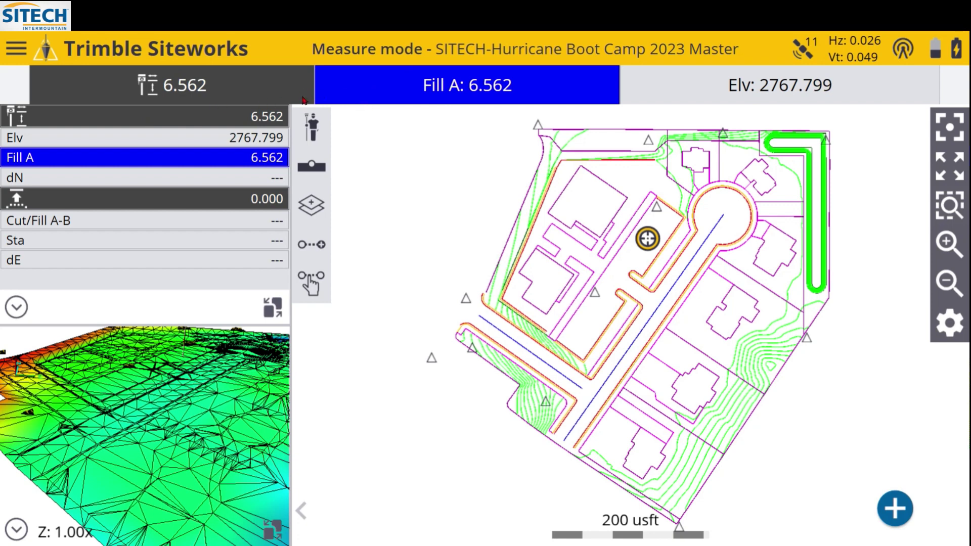
# Preview the eBubble and the Cross Section in the upper side view, and return it to the Information Panel
pyautogui.click(18, 306)
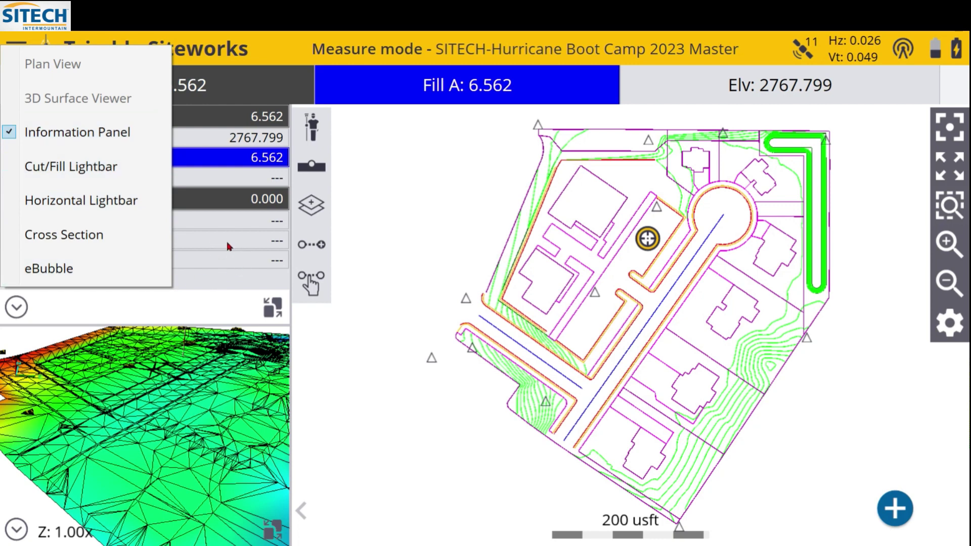
pyautogui.click(70, 273)
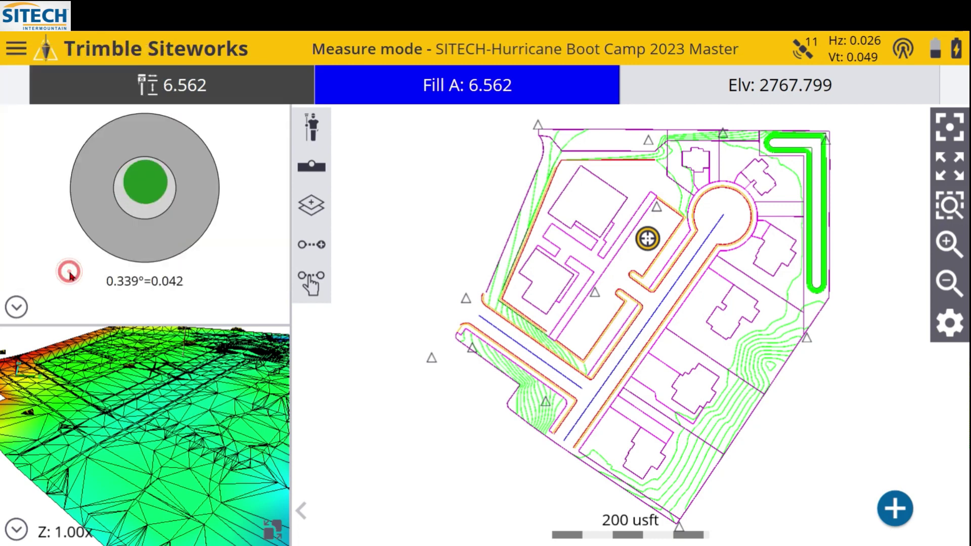
pyautogui.click(16, 303)
pyautogui.click(58, 236)
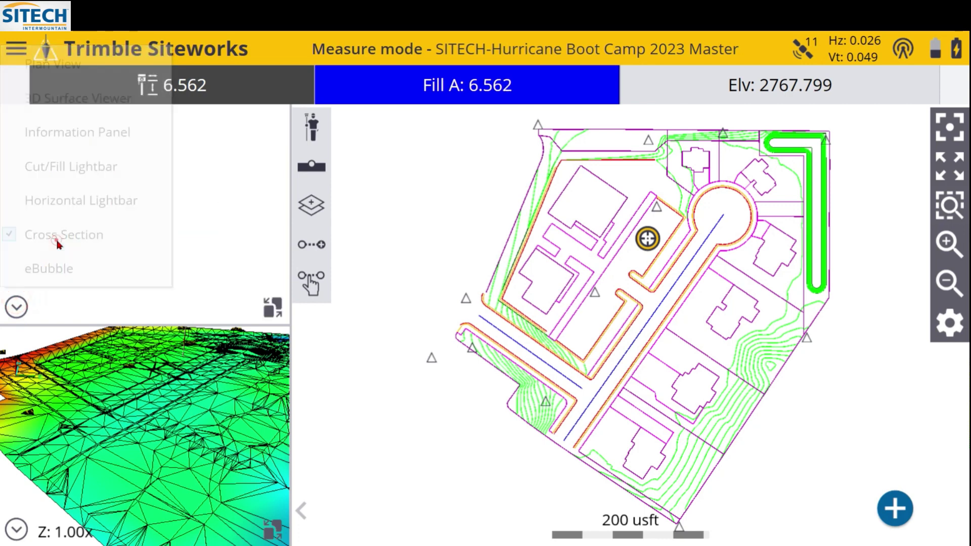
pyautogui.click(16, 306)
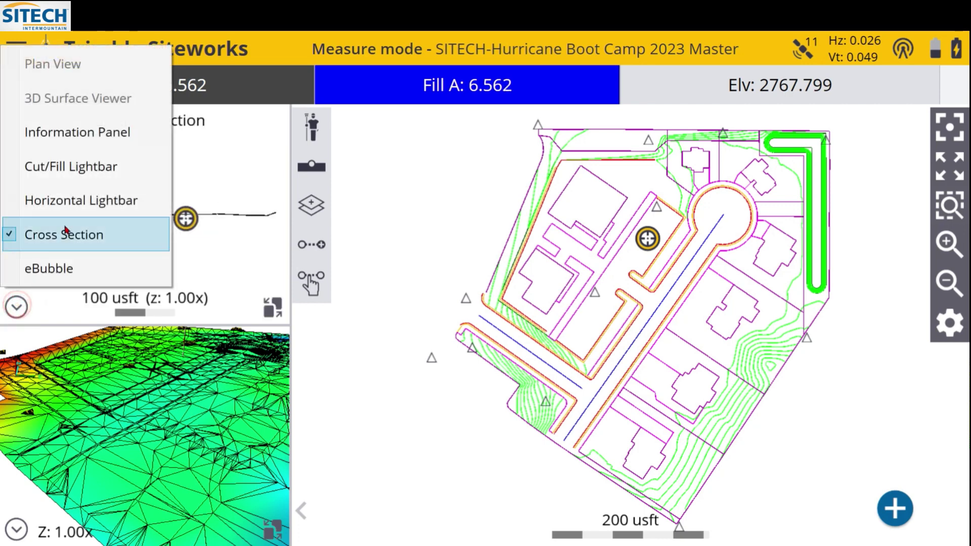
pyautogui.click(79, 133)
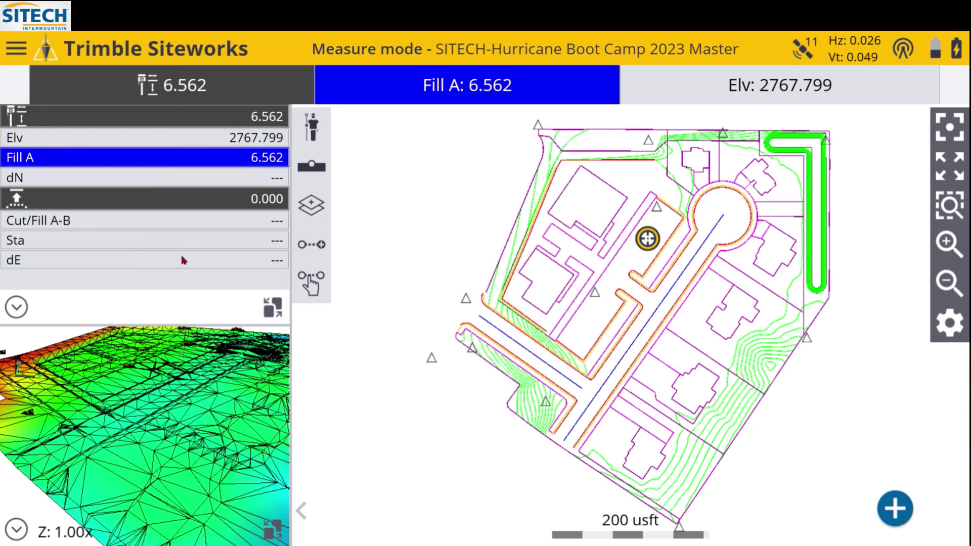
# Replace the 3D Surface Viewer in the lower side view with the eBubble
pyautogui.click(15, 530)
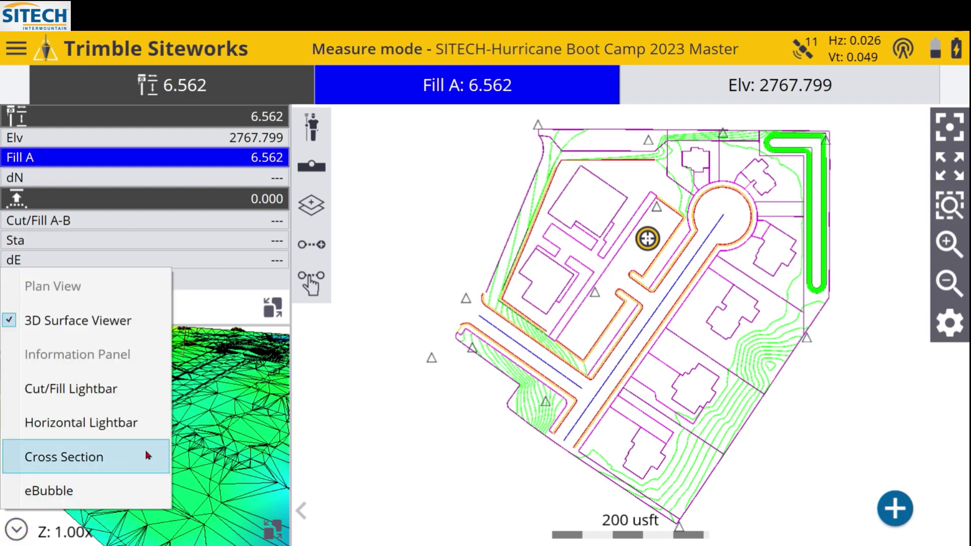
pyautogui.click(133, 481)
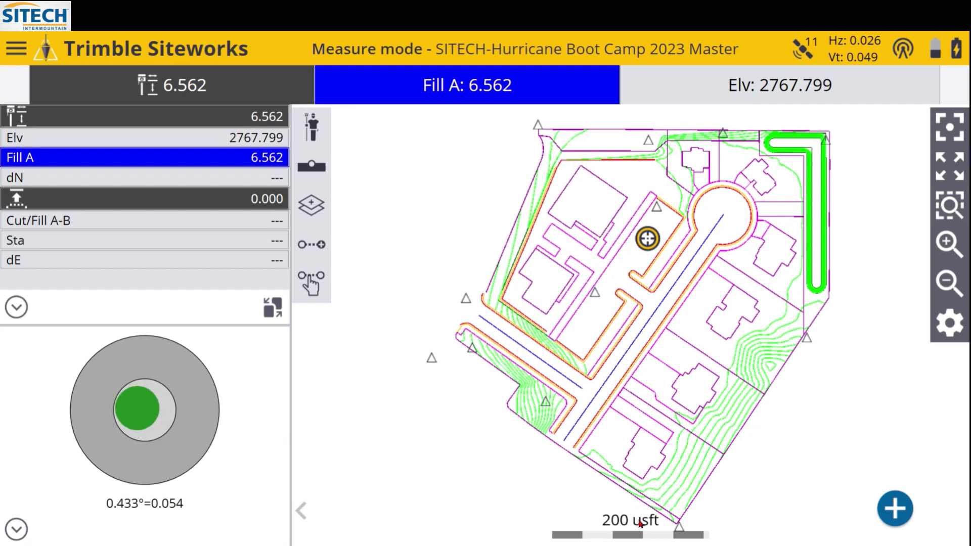
# Zoom the plan view out to the 400 usft scale and in to 100 usft, and return it to 200 usft
pyautogui.click(950, 283)
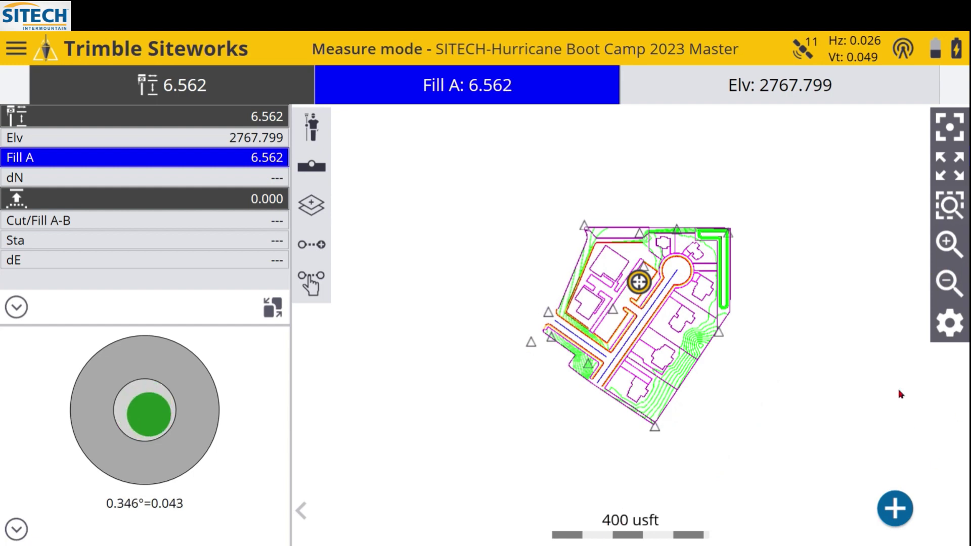
pyautogui.click(949, 245)
pyautogui.click(949, 244)
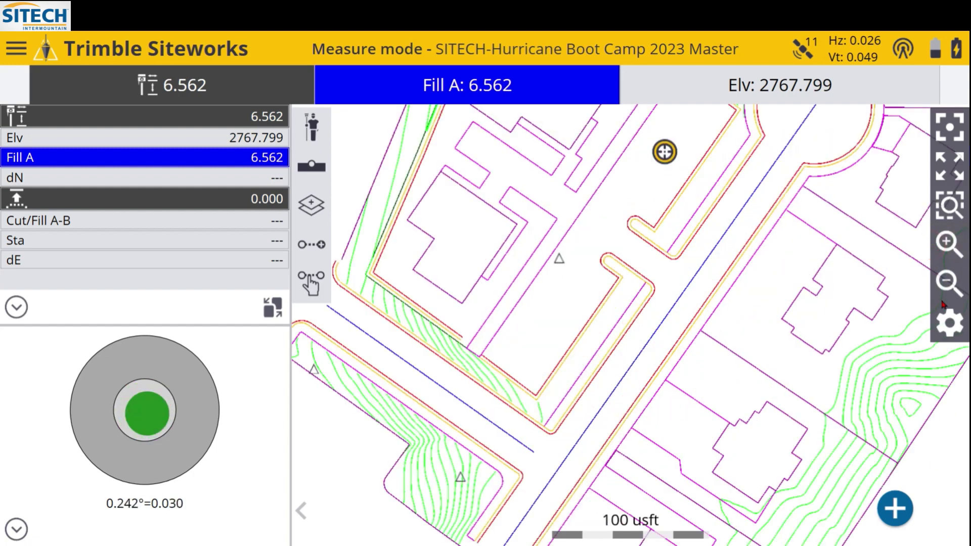
pyautogui.click(949, 276)
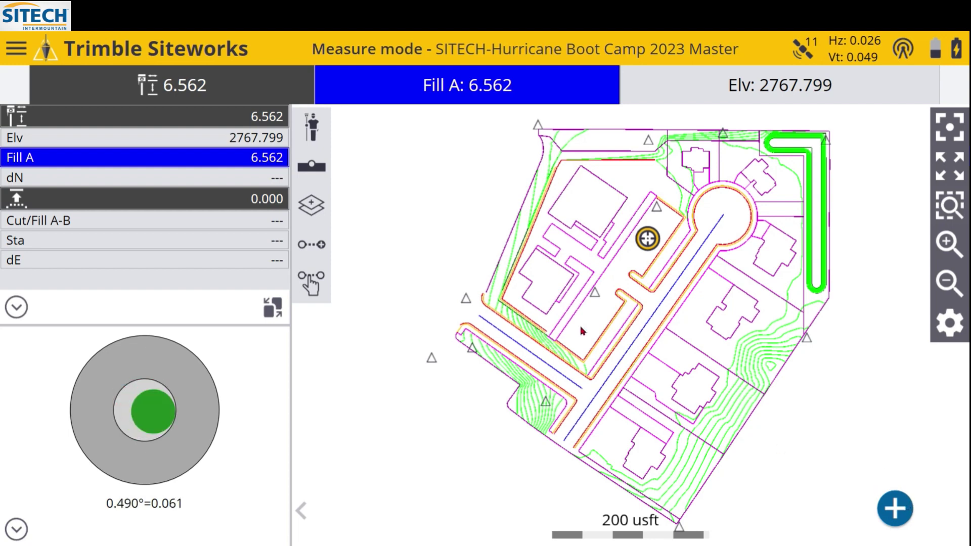
# Check the power levels of the receiver and controller, and the radio and base information
pyautogui.click(947, 53)
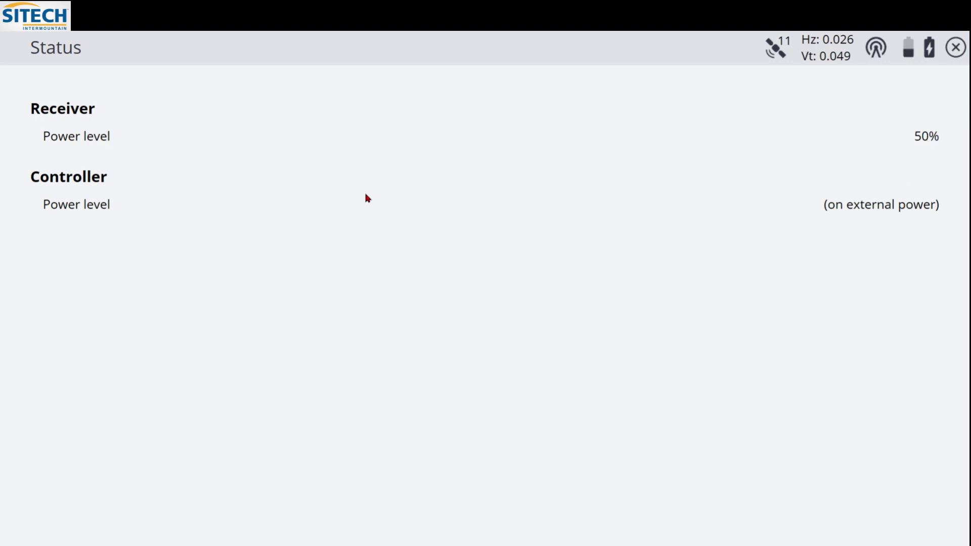
pyautogui.click(953, 49)
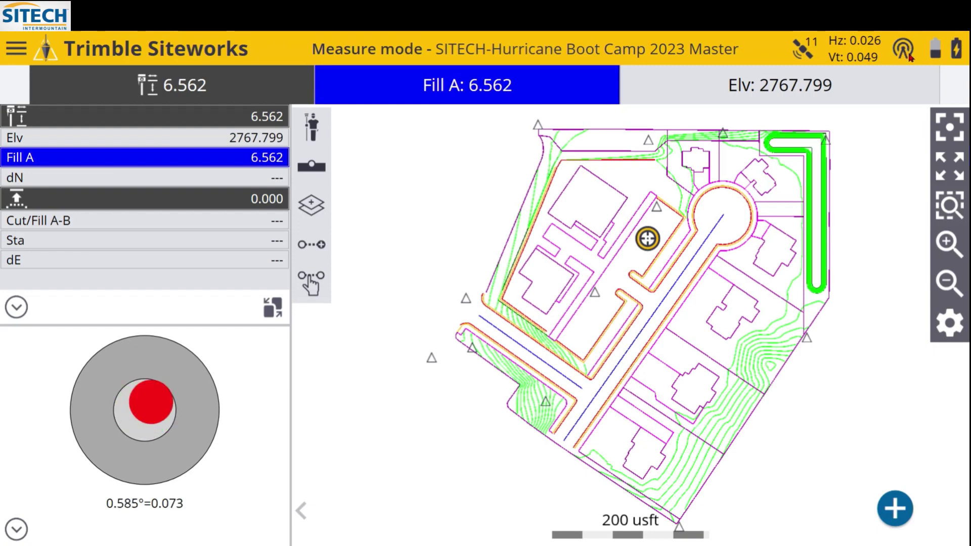
pyautogui.click(903, 50)
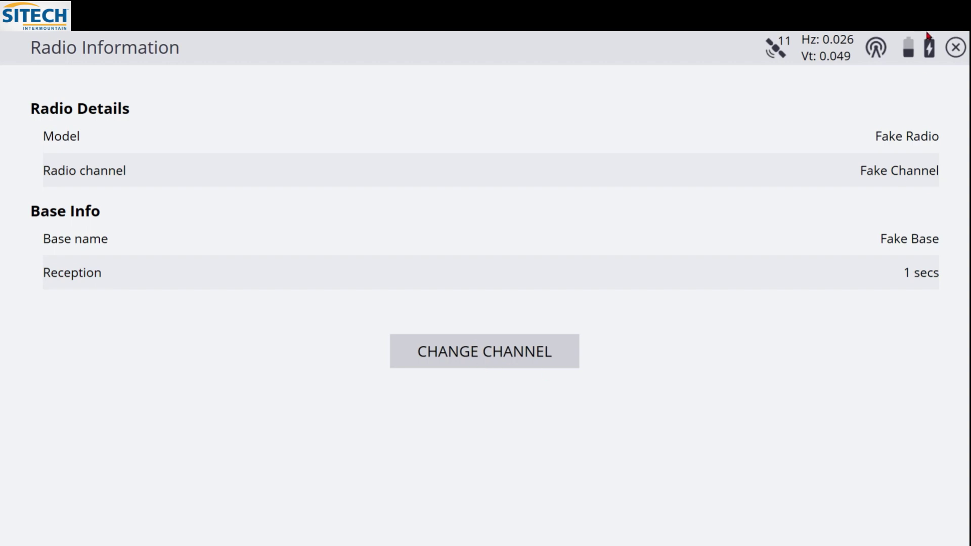
pyautogui.click(956, 48)
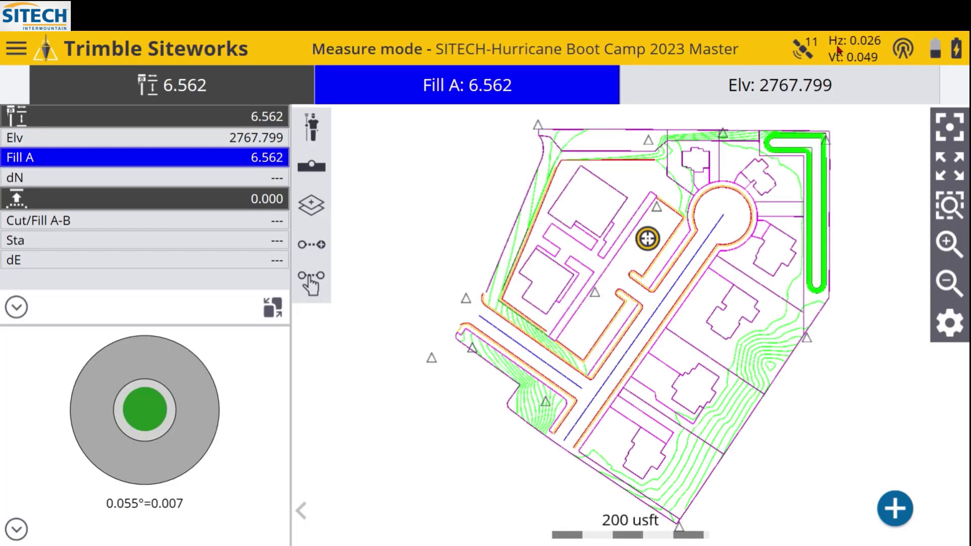
# Review the GNSS satellite status and the GNSS precision and tilt compensation settings without changing them
pyautogui.click(854, 46)
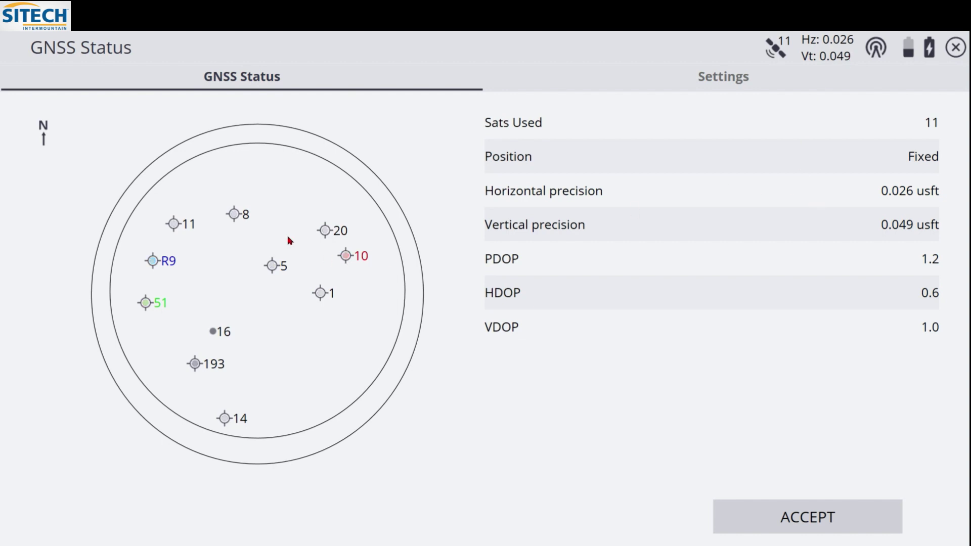
pyautogui.click(739, 76)
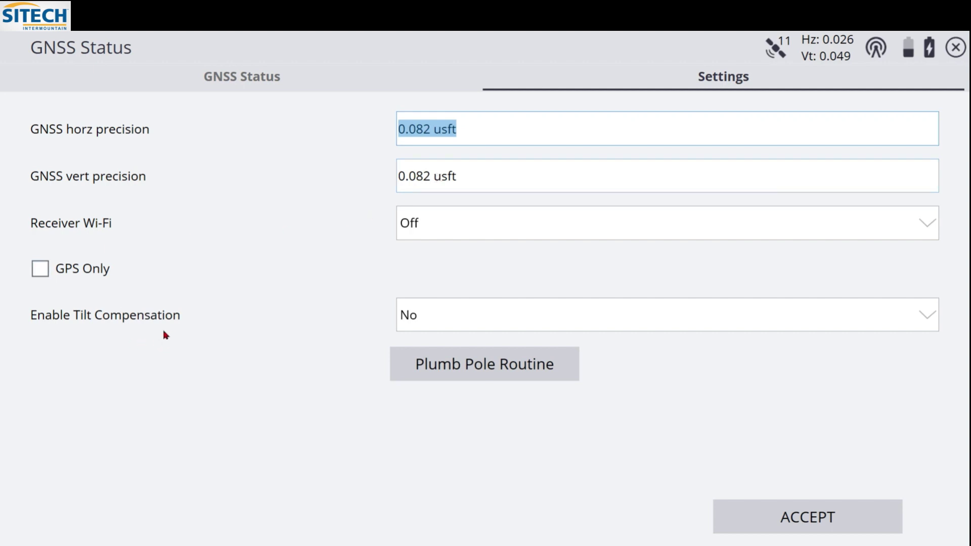
pyautogui.click(956, 47)
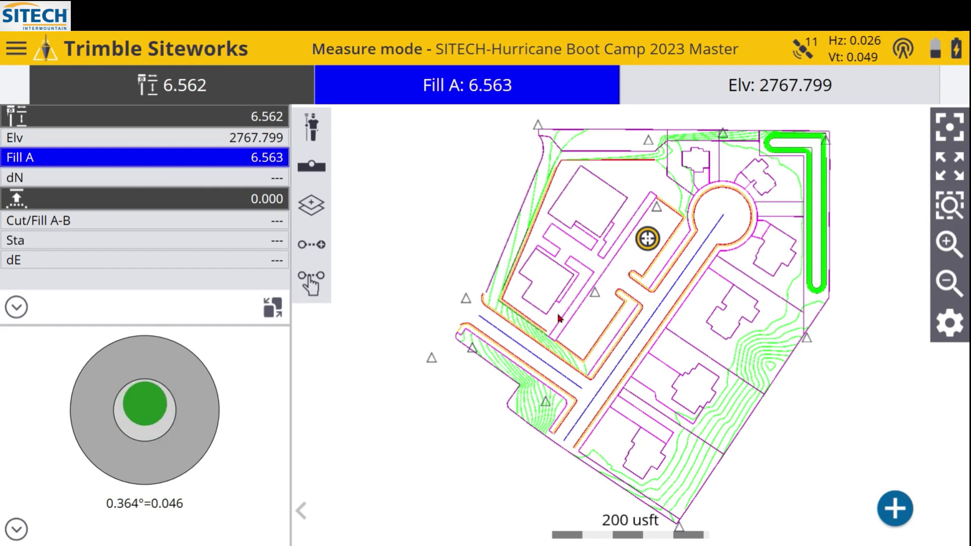
# Enlarge the Measure Information Panel to the main view, and swap the plan view back in its place
pyautogui.click(273, 307)
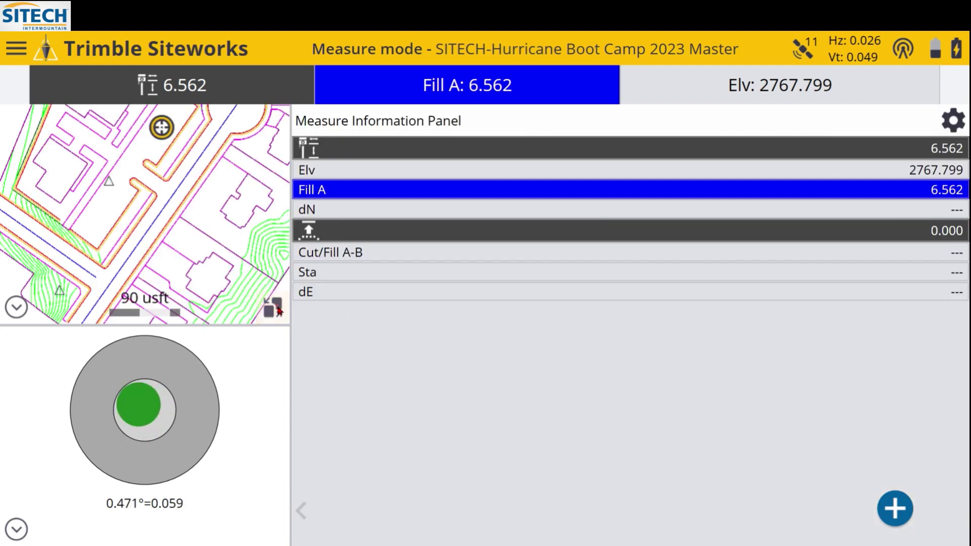
pyautogui.click(274, 306)
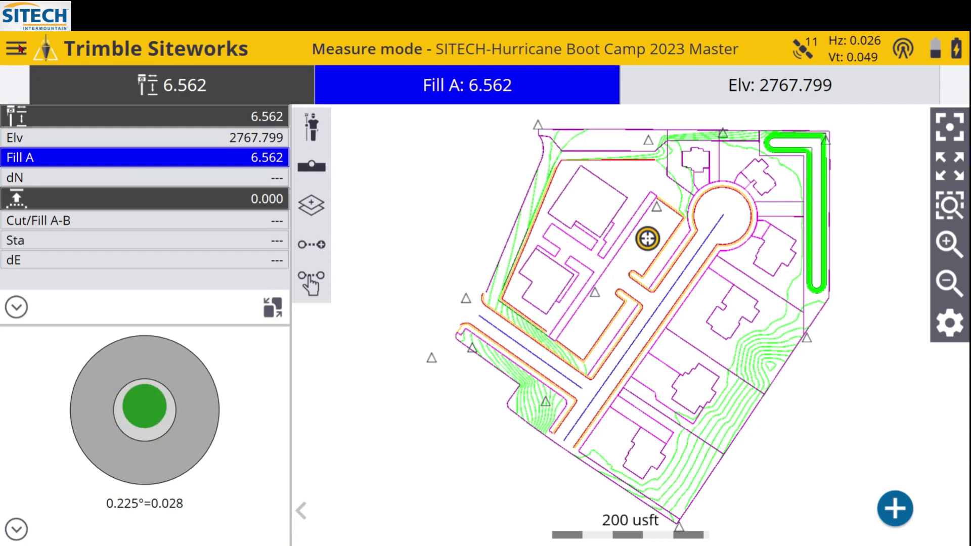
# Review the main command categories from Project Setup to Settings, including the Measure commands, and return to the plan view
pyautogui.click(17, 49)
pyautogui.scroll(-1, 95, 274)
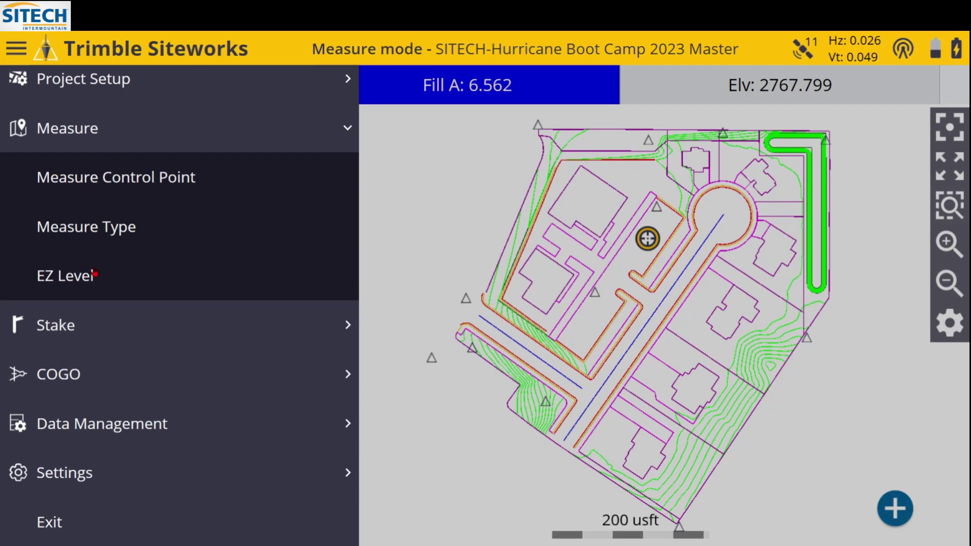
pyautogui.scroll(1, 95, 274)
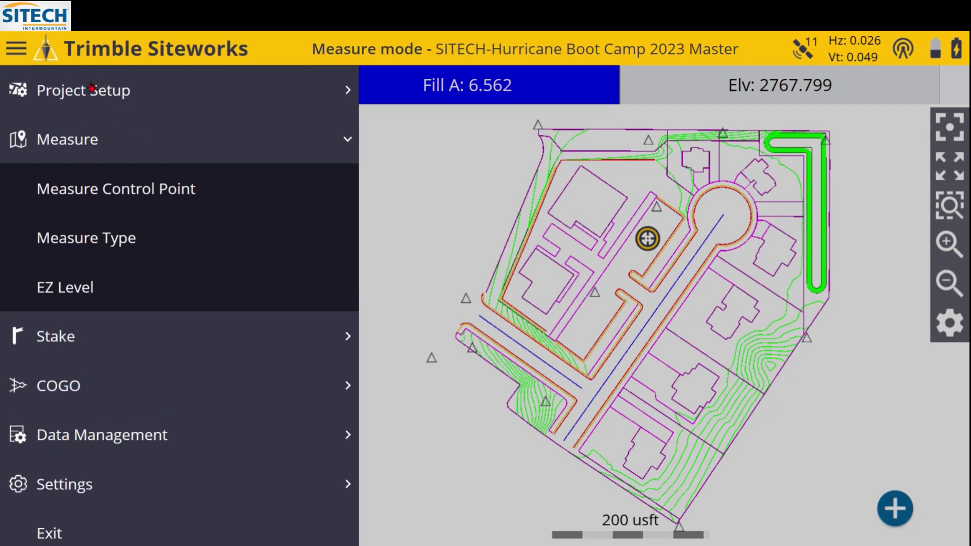
pyautogui.scroll(-1, 157, 281)
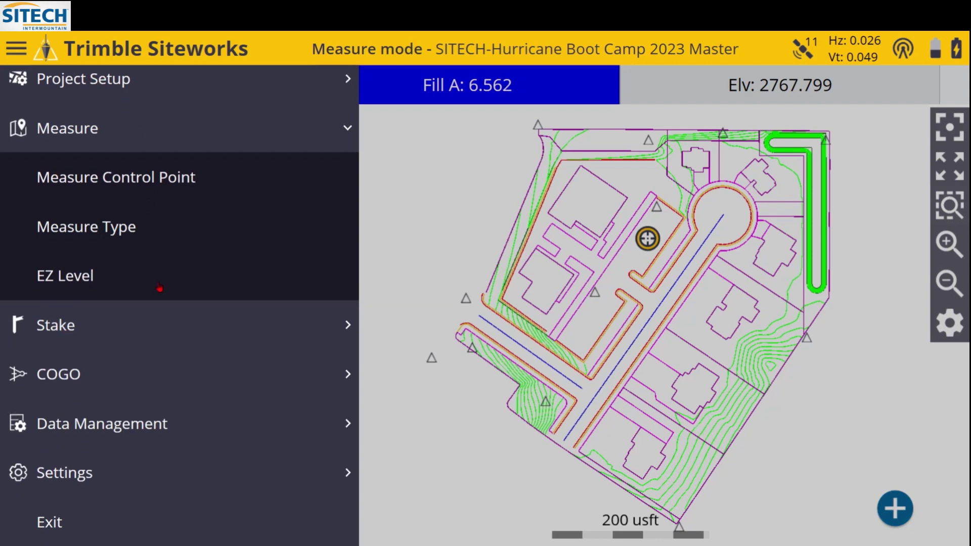
pyautogui.scroll(1, 158, 277)
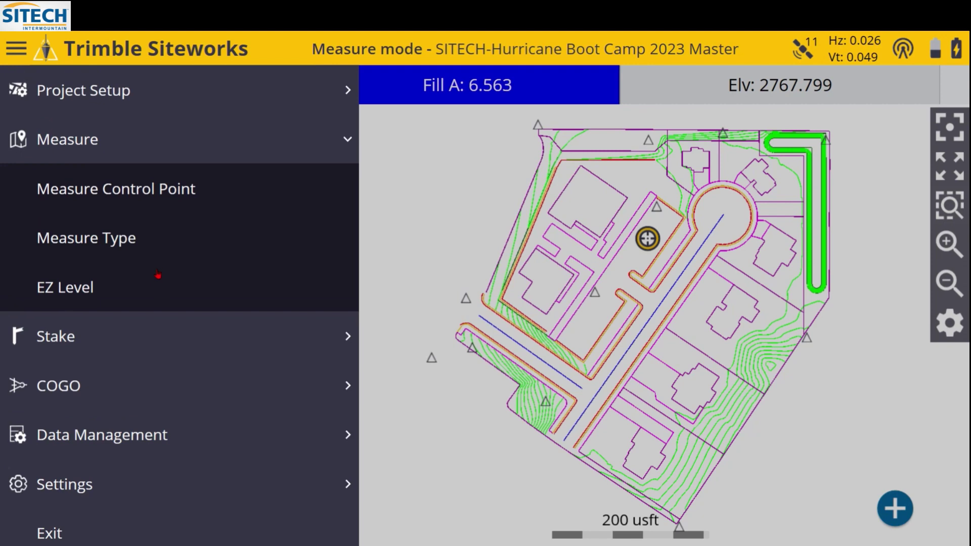
pyautogui.click(18, 57)
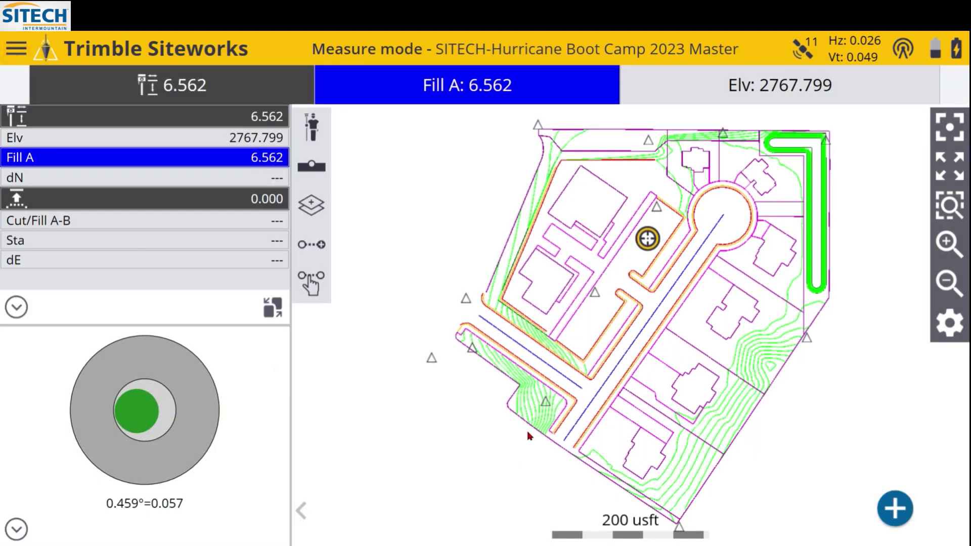